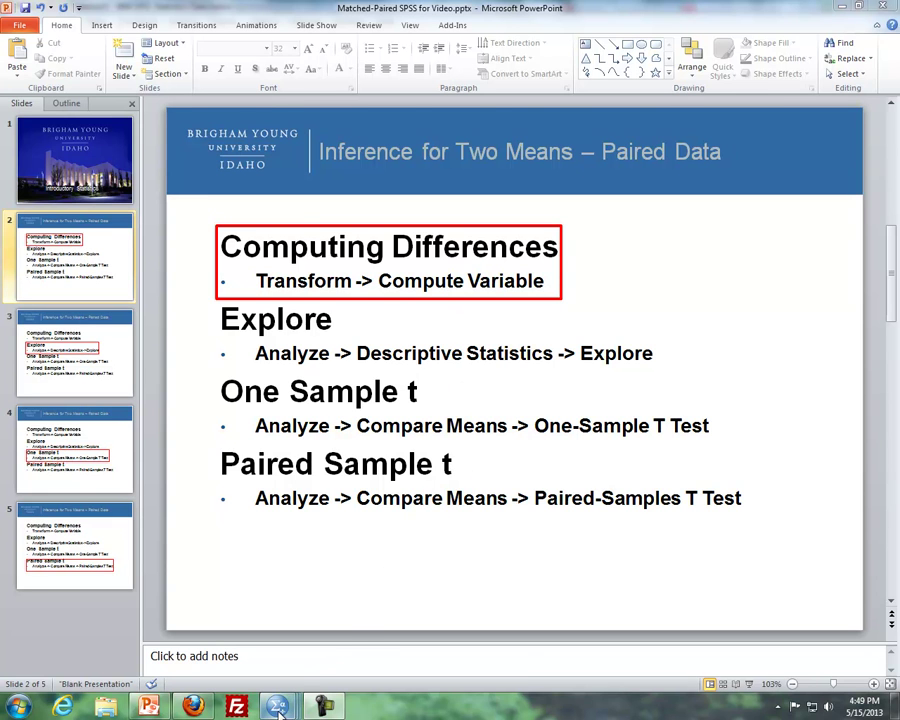
Step: Bring the SPSS data window forward and start Compute Variable with target Difference
mouse_move(283, 710)
click(404, 633)
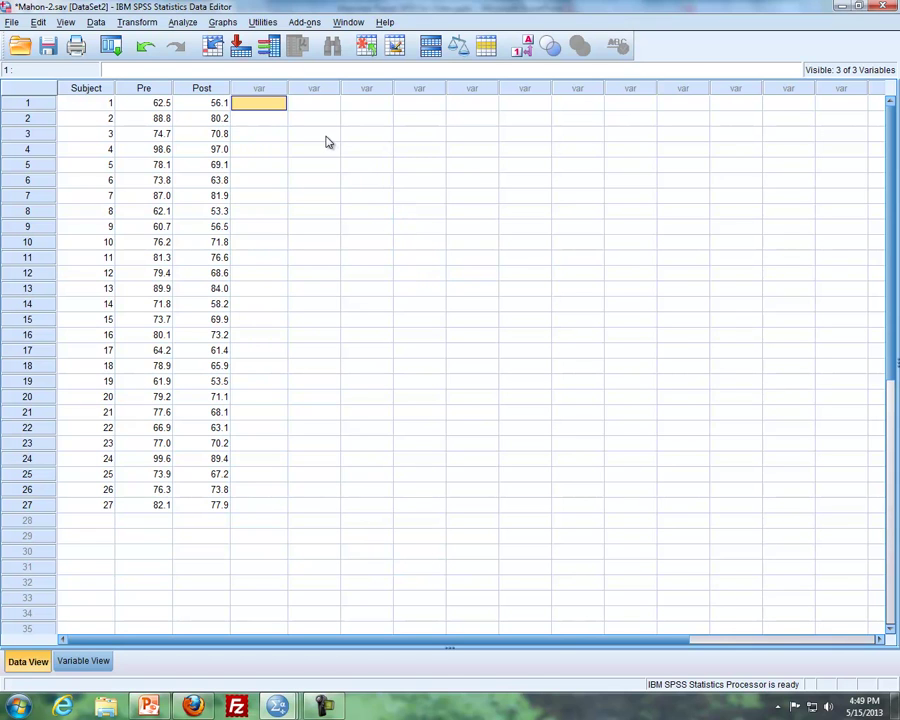
click(137, 22)
click(120, 42)
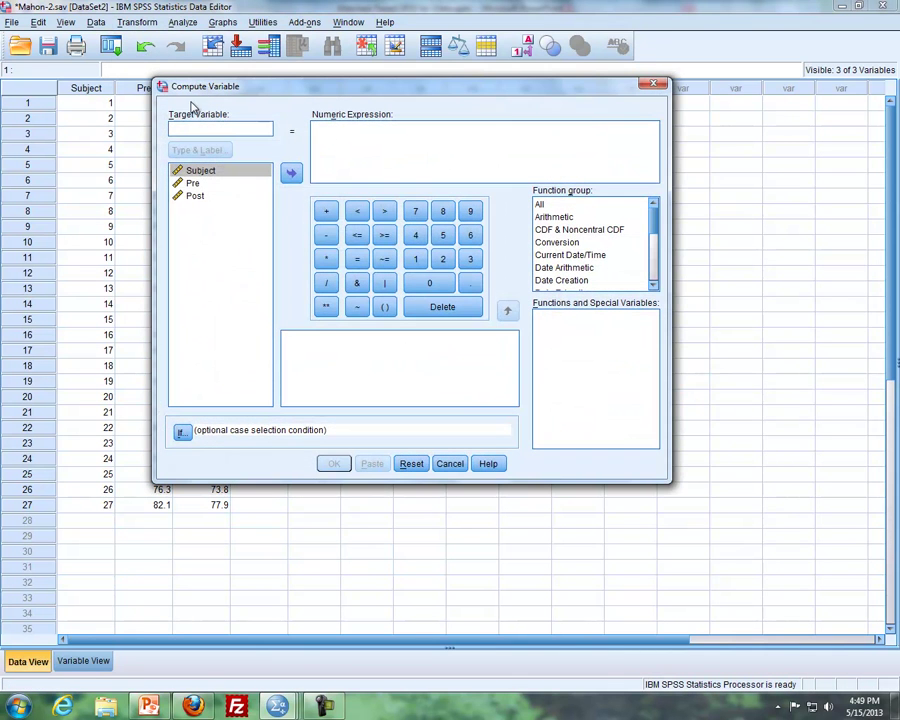
text(Difference)
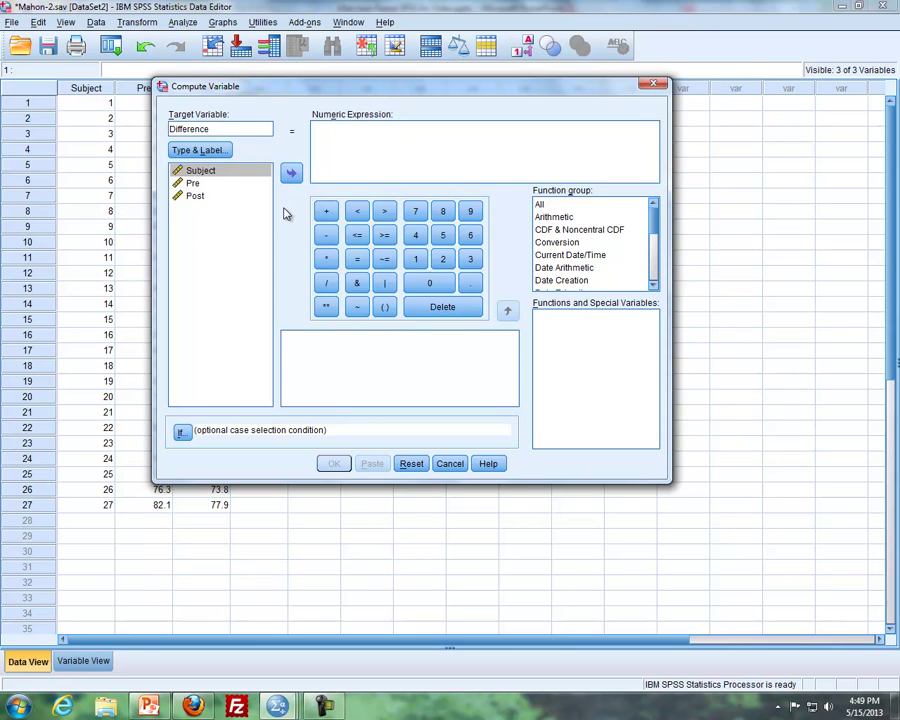
Step: Build the expression Post - Pre and compute Difference for all 27 subjects
click(196, 198)
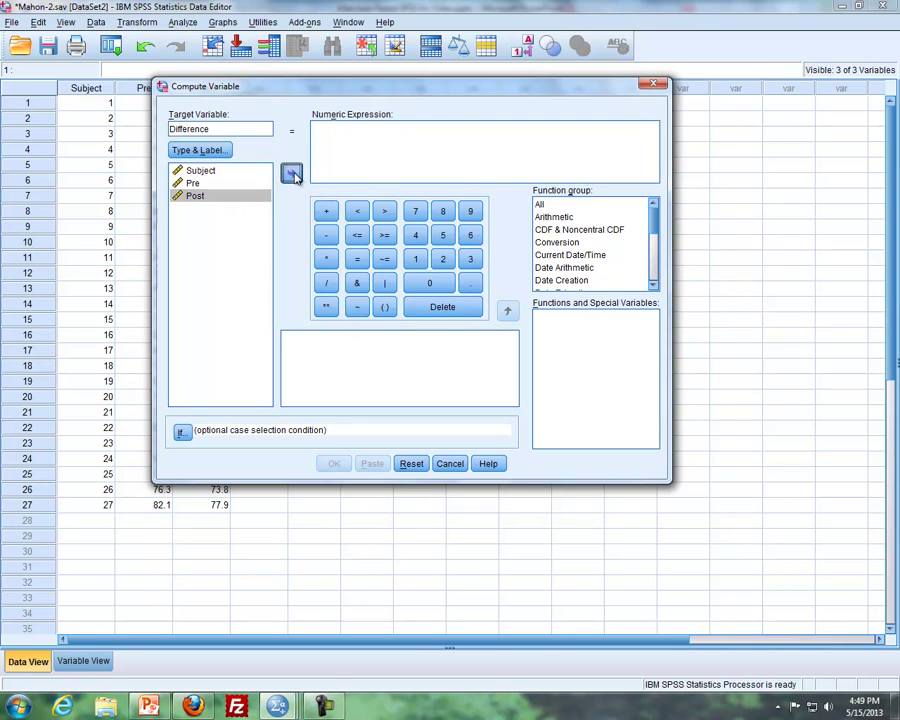
click(292, 175)
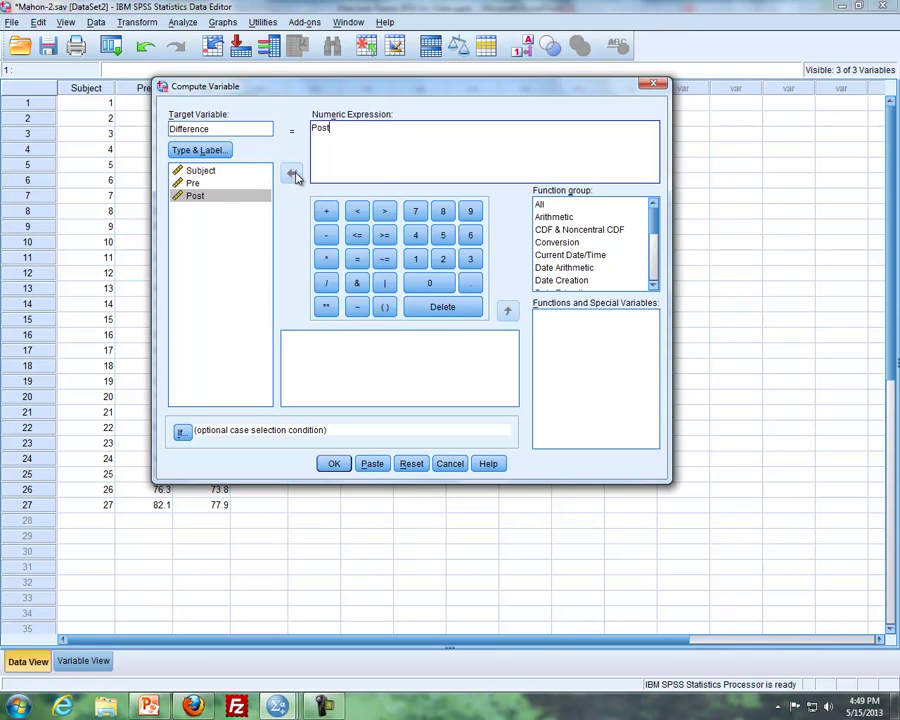
click(327, 237)
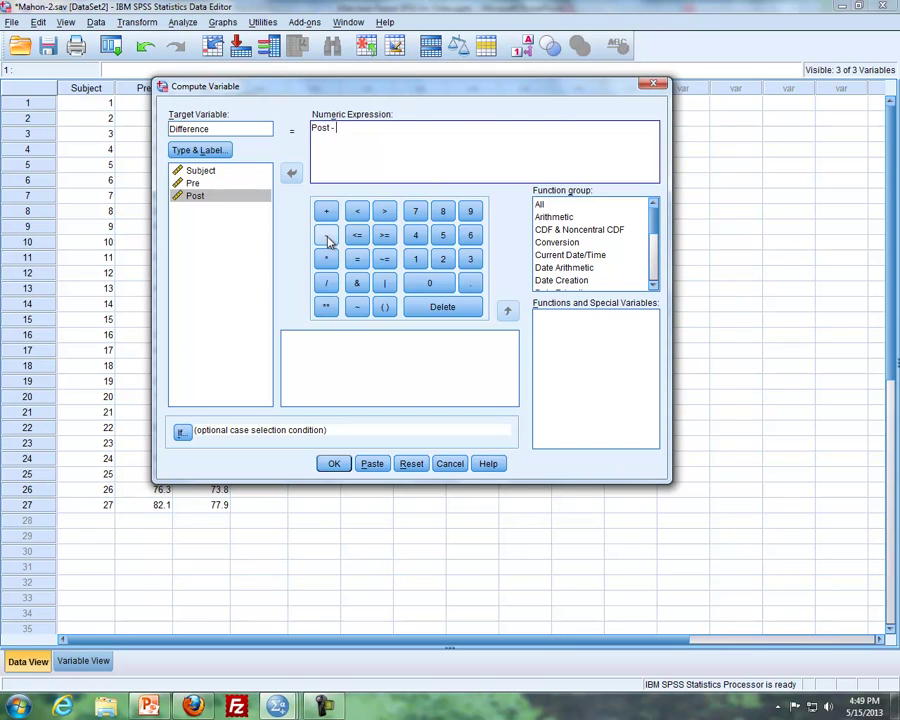
click(250, 183)
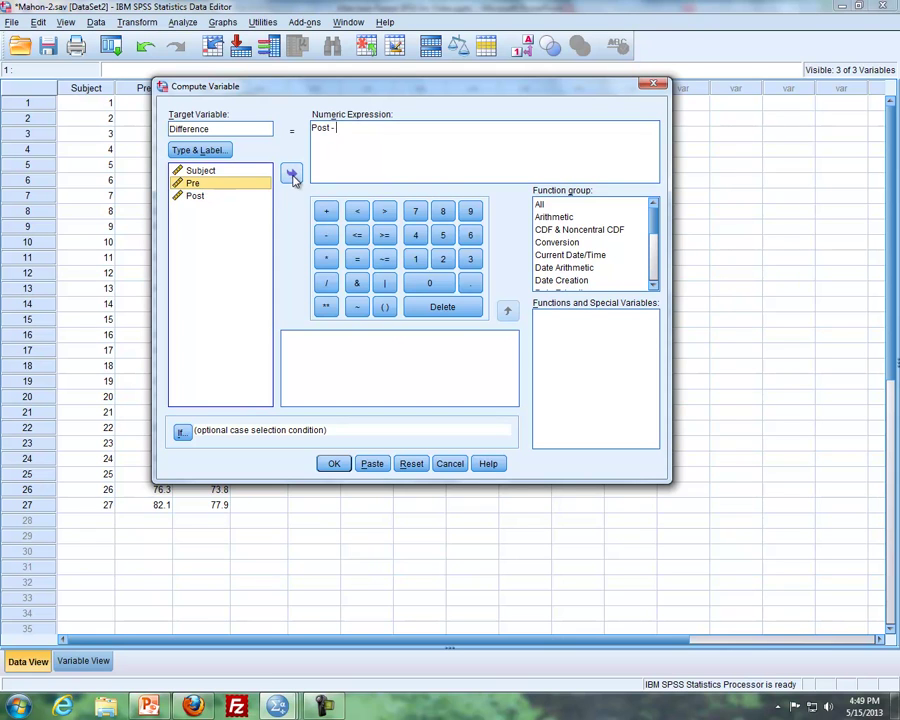
click(292, 176)
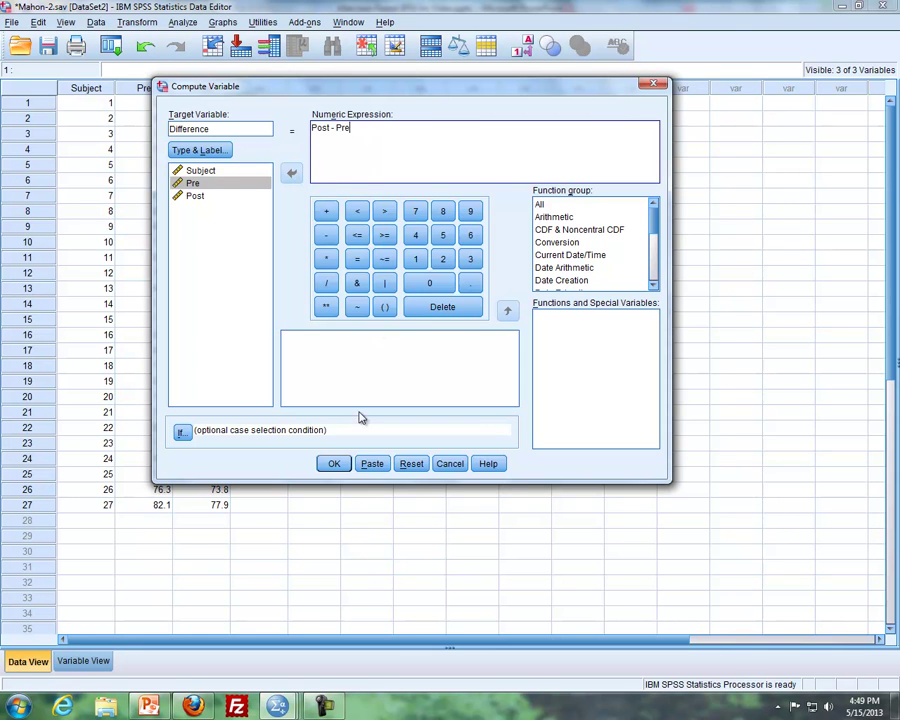
click(335, 463)
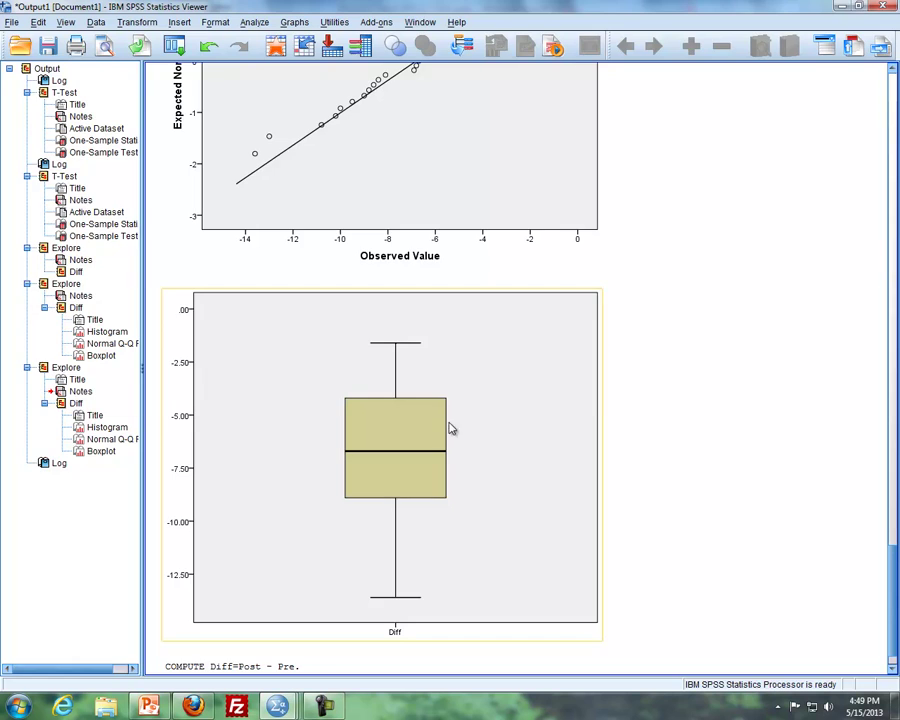
Step: Check the new Difference column, advance the slide presentation, and return to the SPSS data
key(alt+Tab)
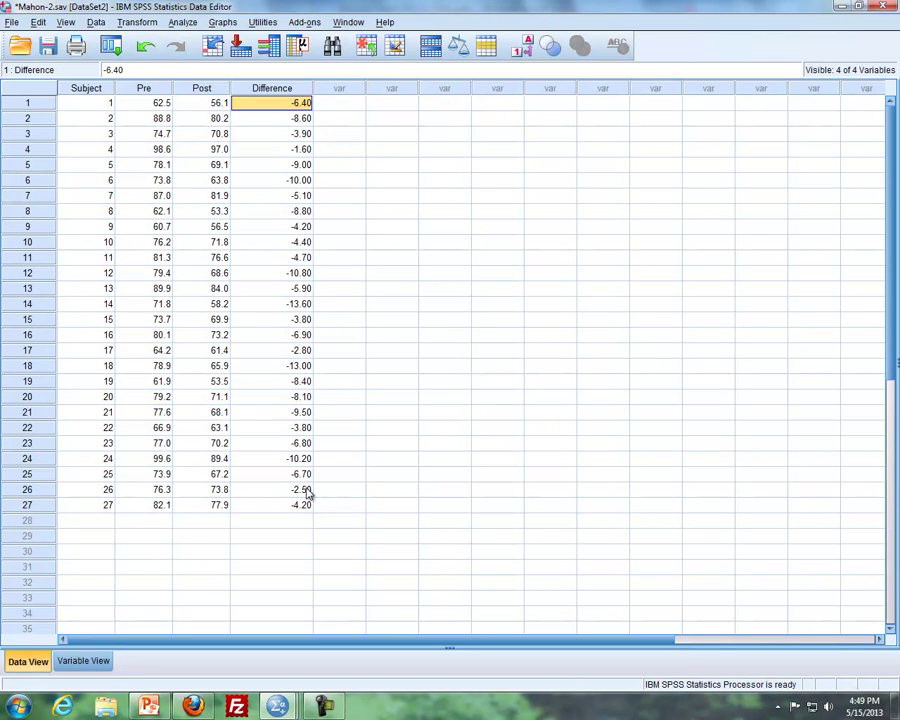
click(150, 707)
scroll(328, 592, down, 2)
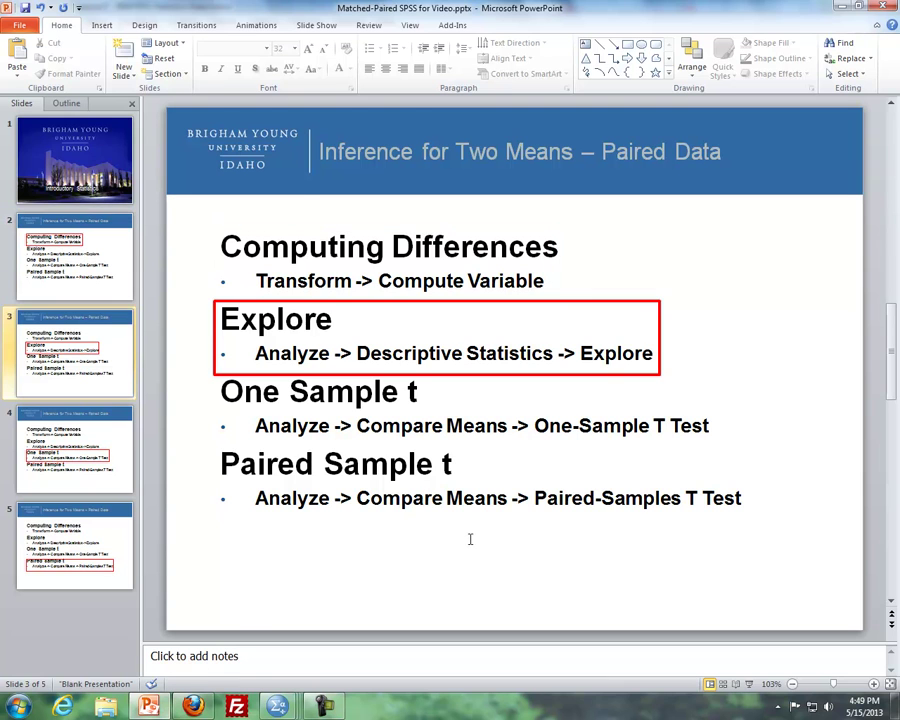
key(alt+Tab)
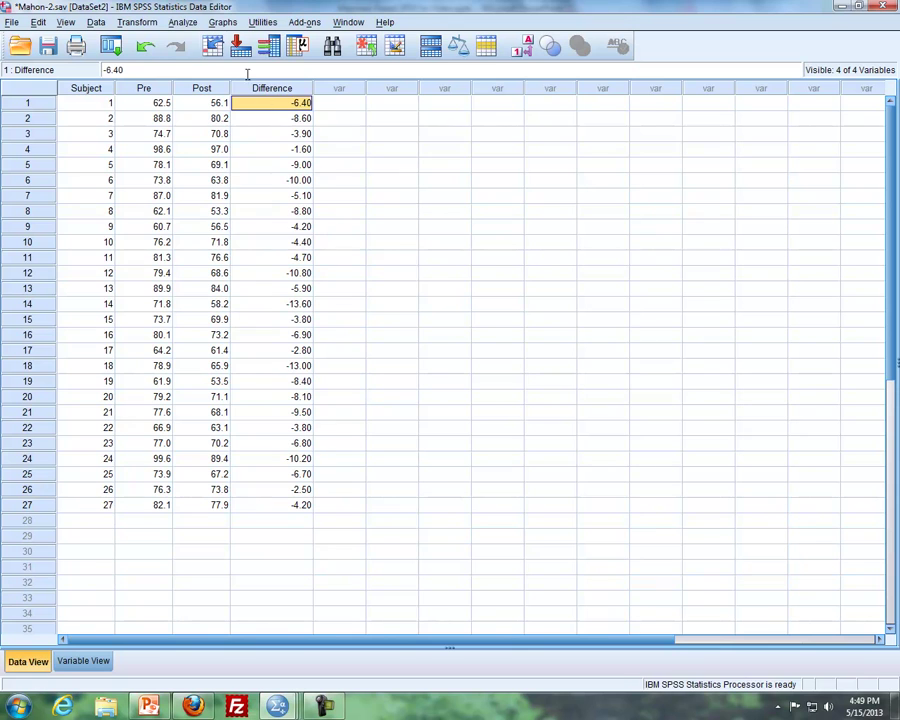
Step: Open Explore under Descriptive Statistics with Difference as the dependent variable
click(185, 26)
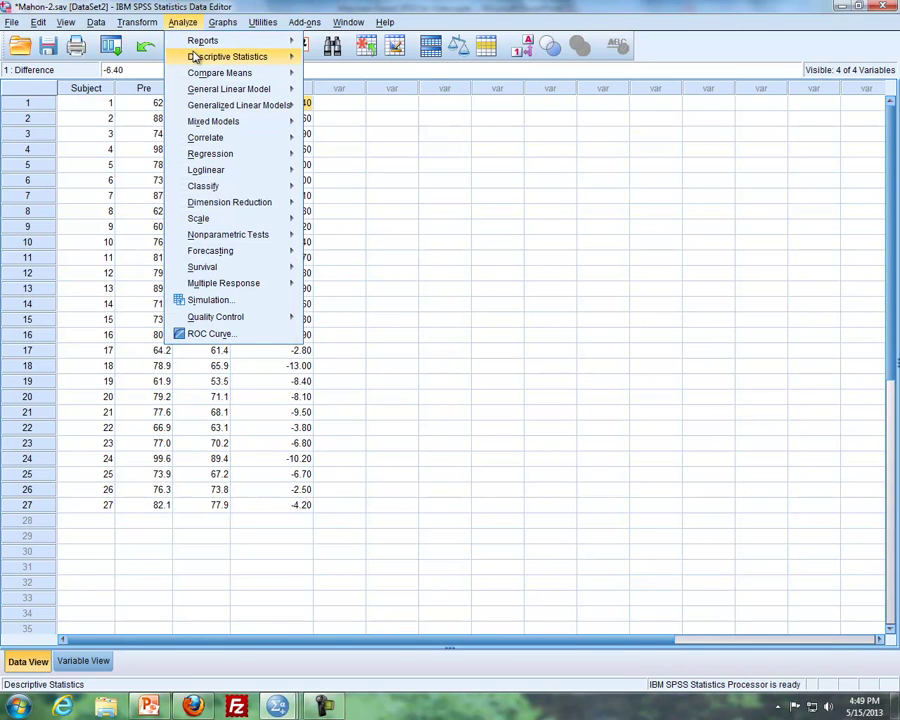
mouse_move(205, 57)
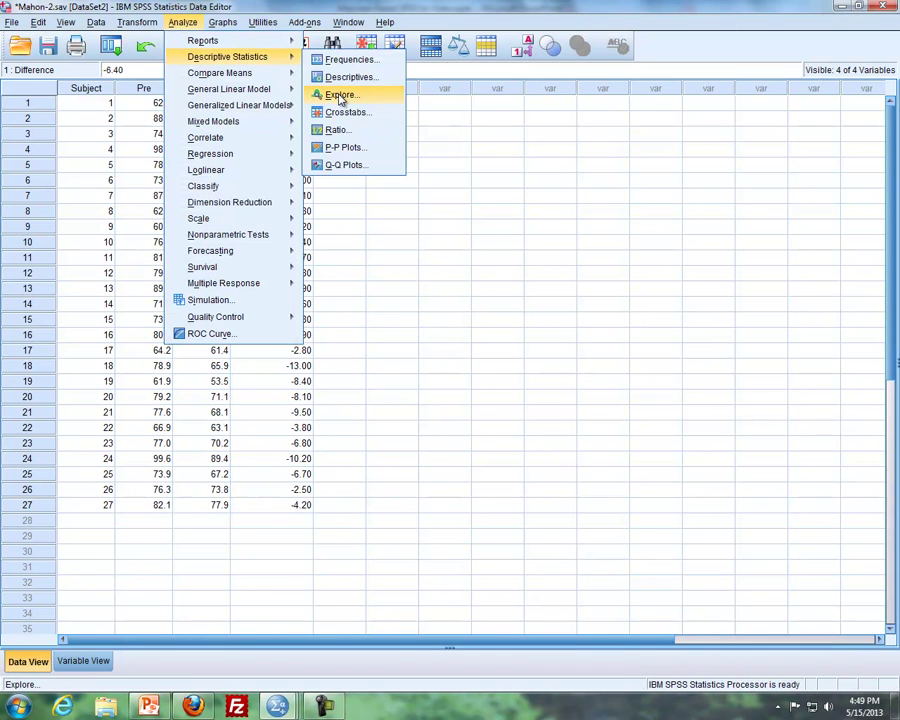
click(341, 97)
drag(361, 266, 446, 236)
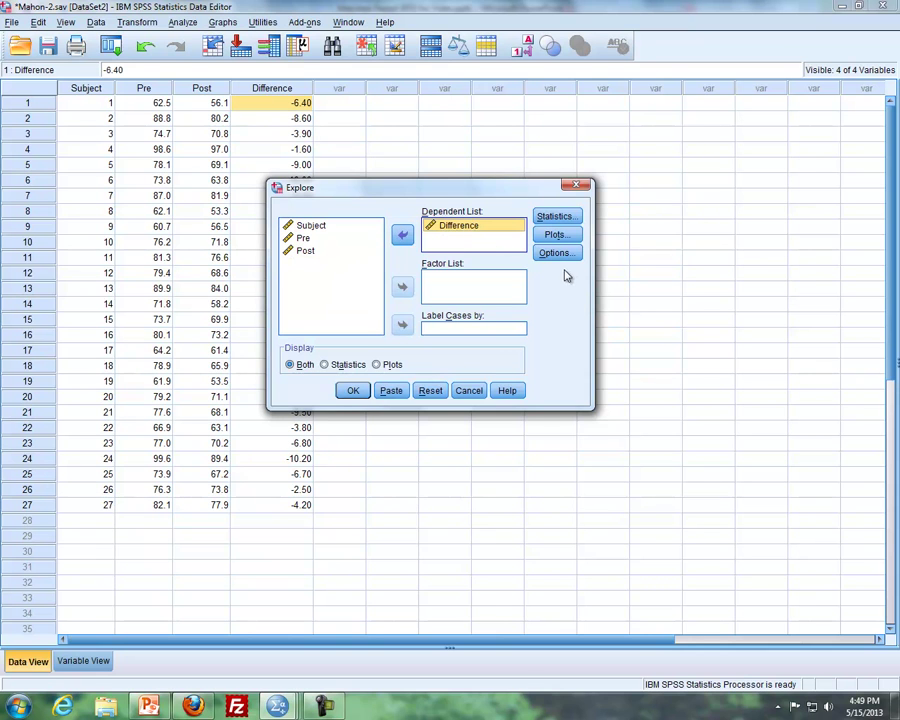
Step: Request a histogram and normality plots with tests, then run Explore on Difference
click(556, 235)
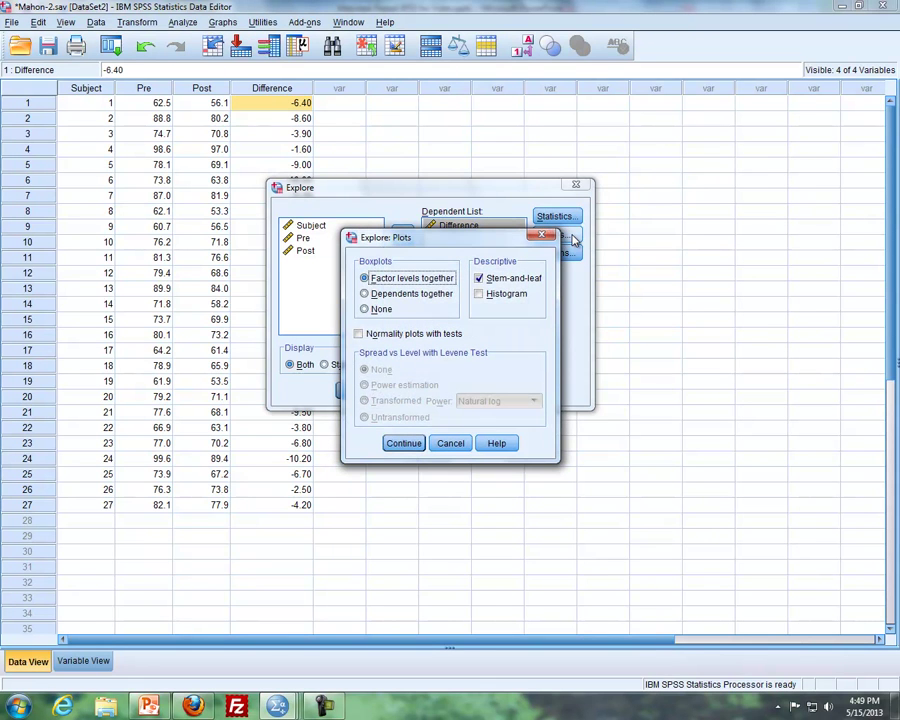
click(499, 295)
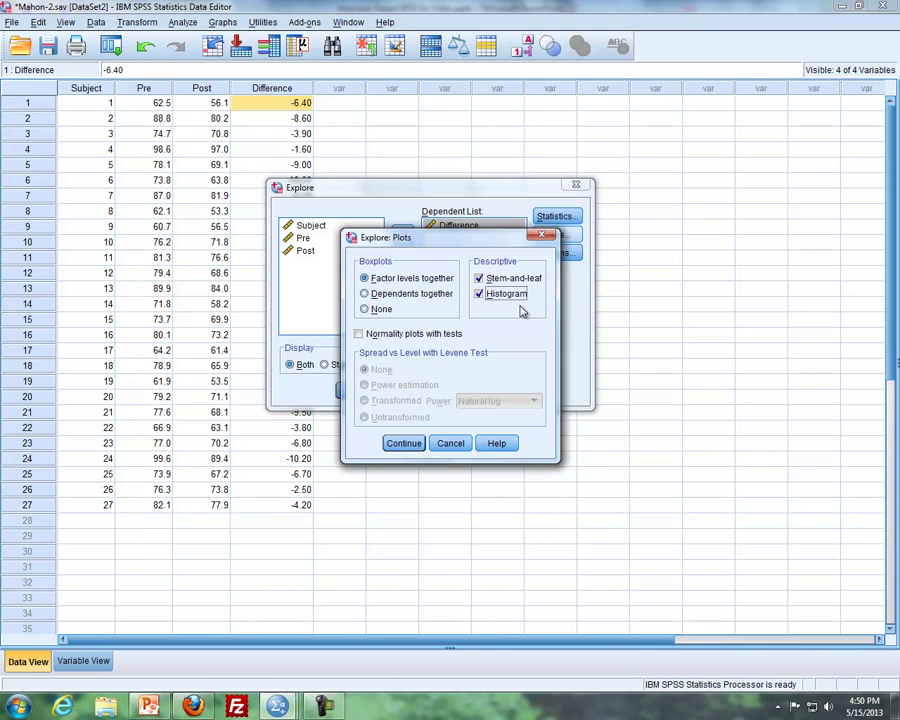
click(359, 335)
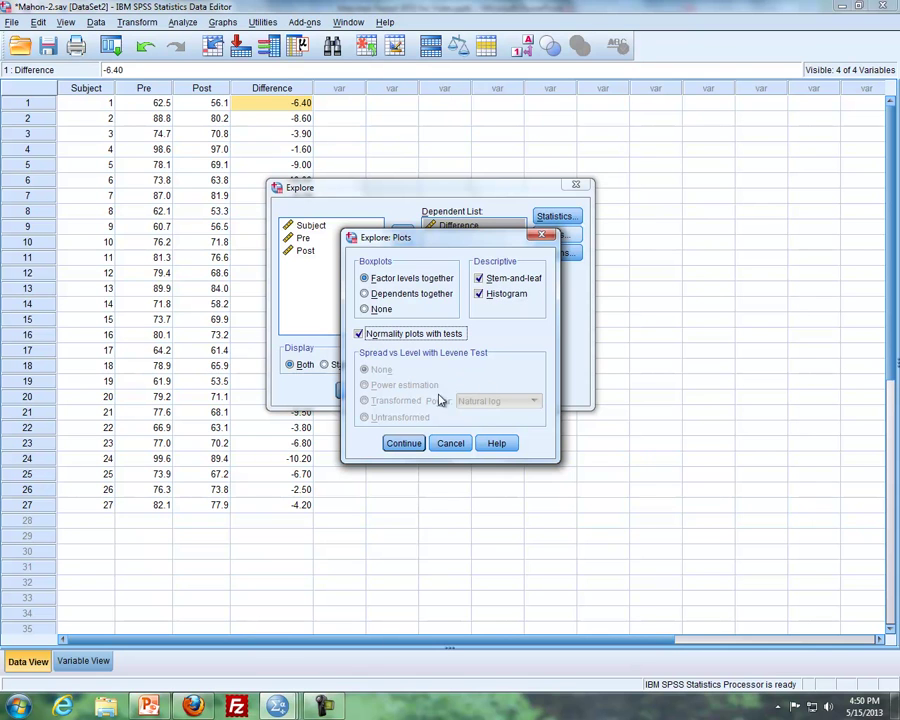
click(404, 444)
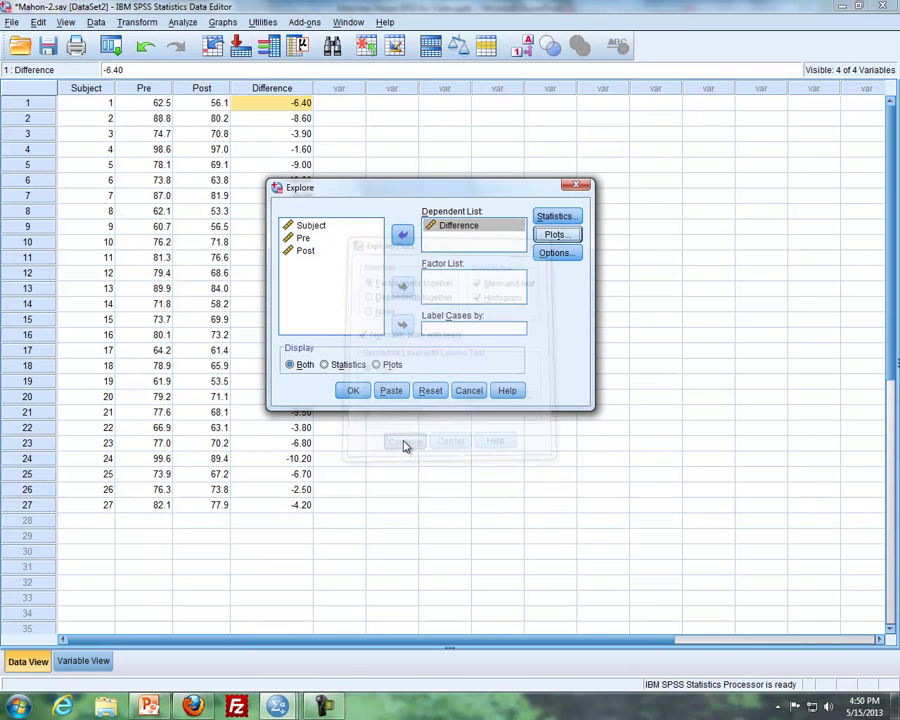
click(355, 391)
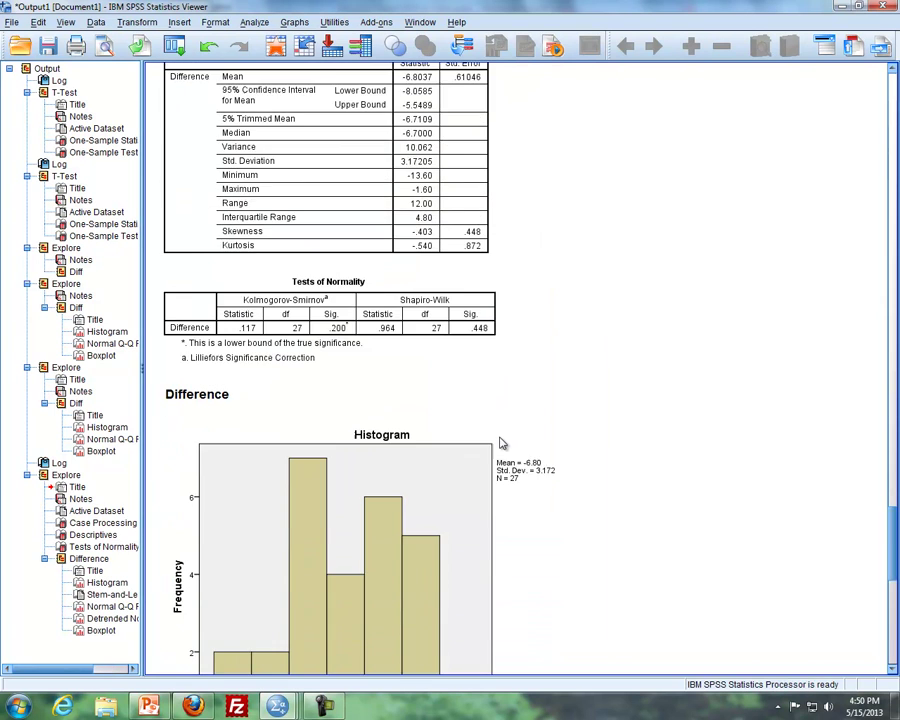
Step: Review the Difference descriptives (mean -6.8037), normality tests and plots, selecting the boxplot
scroll(502, 443, down, 4)
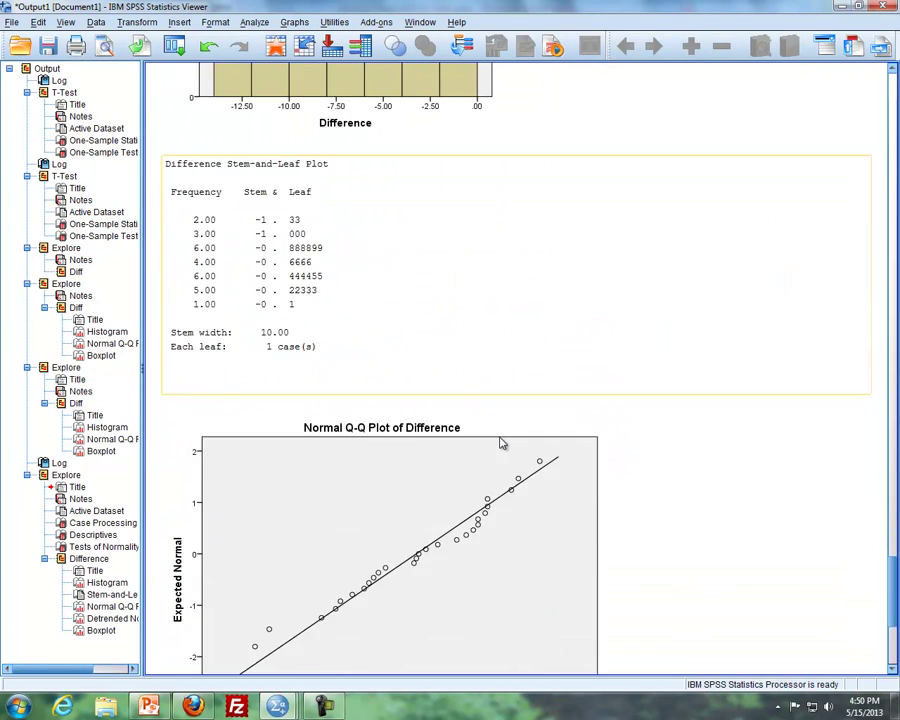
scroll(502, 443, up, 8)
scroll(500, 442, up, 6)
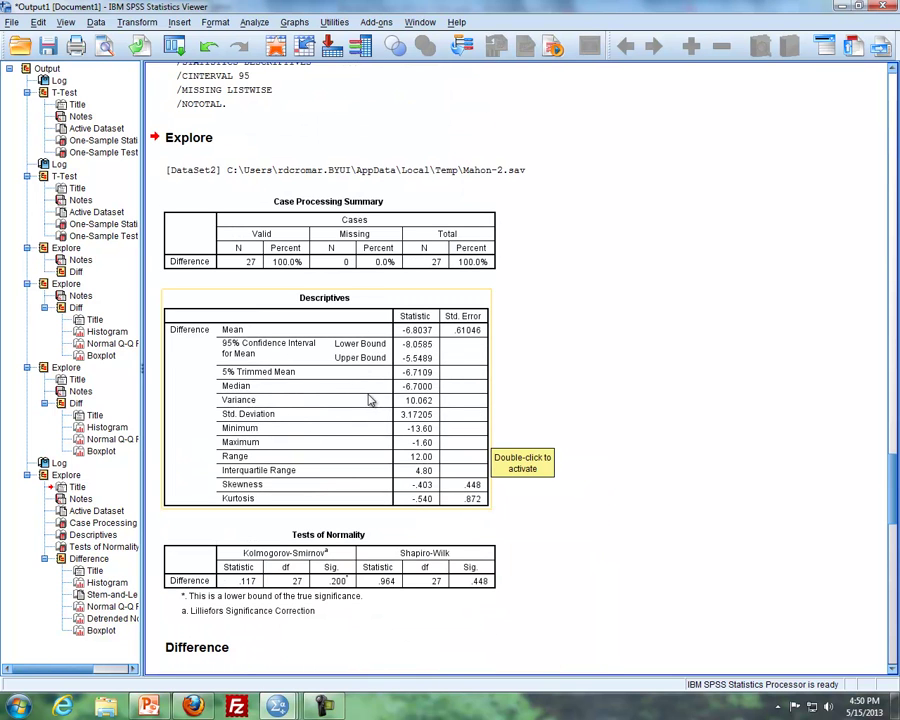
scroll(353, 396, down, 6)
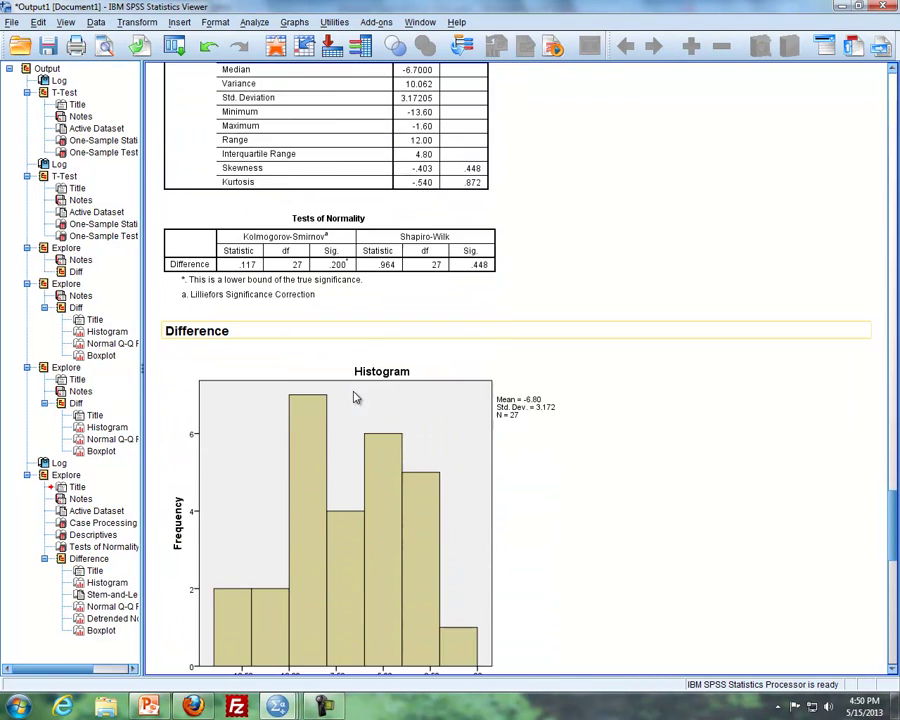
scroll(353, 397, down, 10)
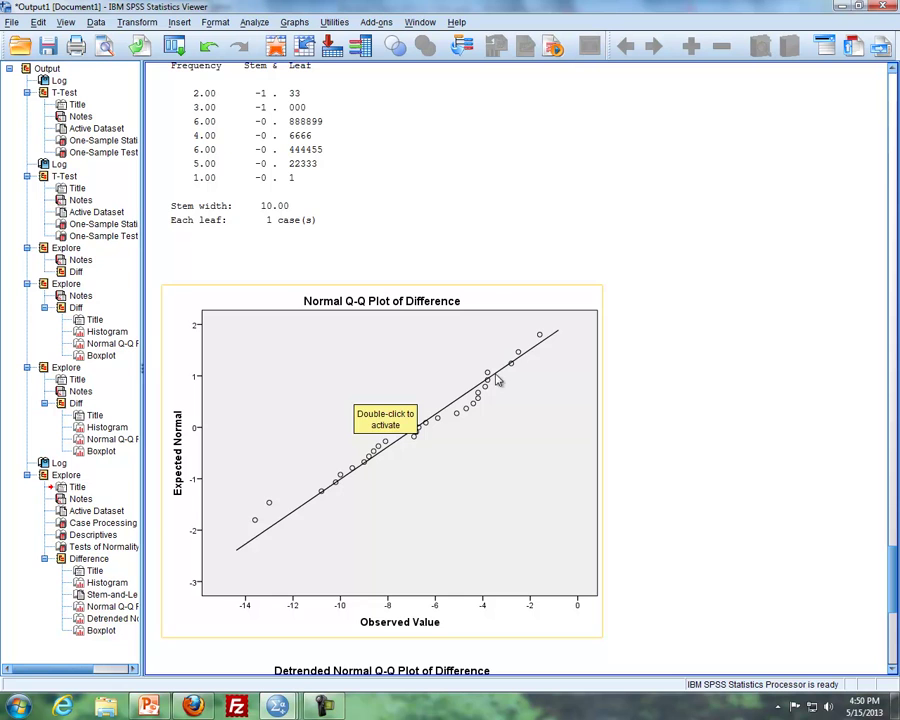
scroll(640, 434, down, 10)
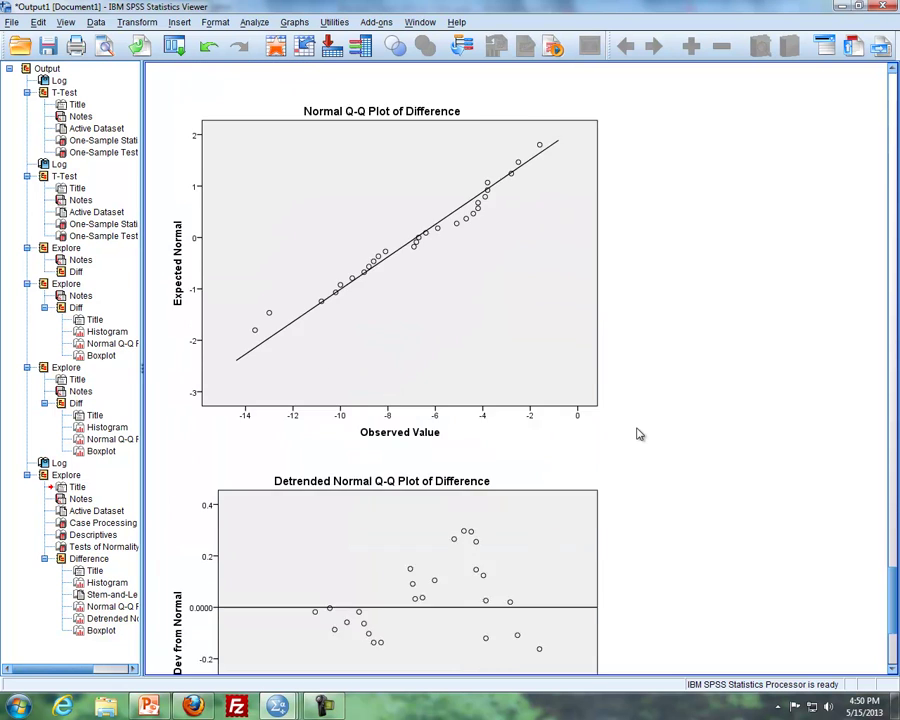
scroll(640, 434, down, 1)
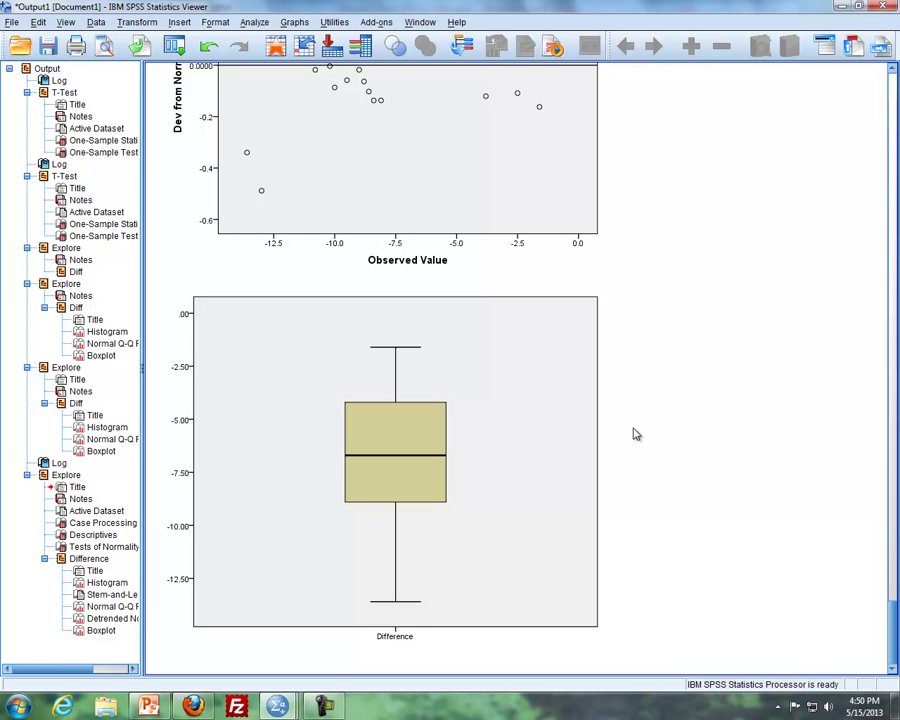
click(486, 432)
Step: Advance PowerPoint to the One Sample t slide, then bring Mahon-2.sav back in SPSS
key(alt+Tab)
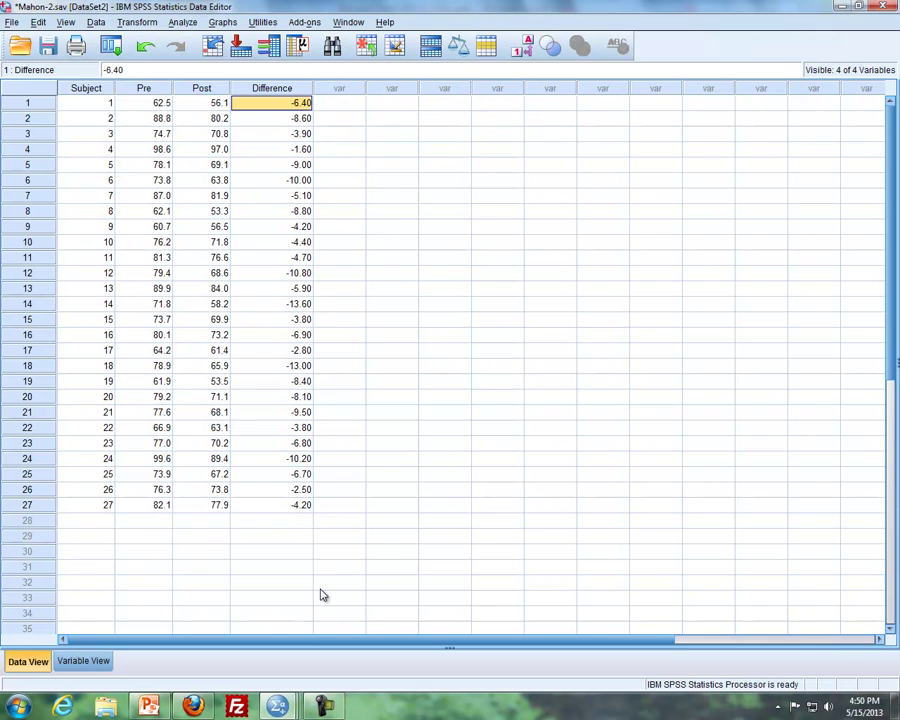
key(alt+Tab)
key(alt+Tab)
scroll(373, 540, down, 1)
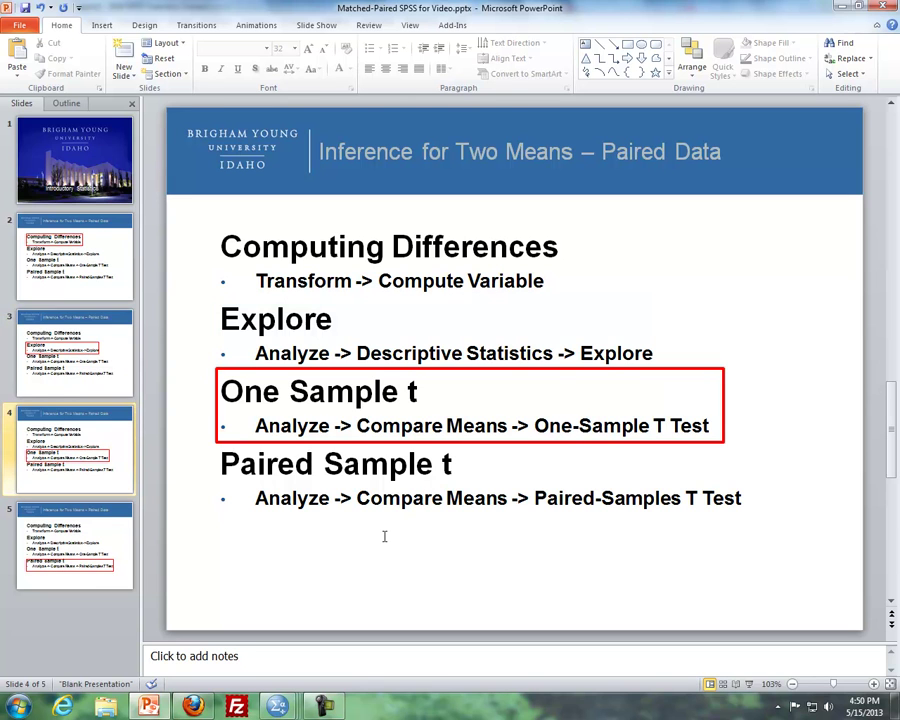
key(alt+Tab)
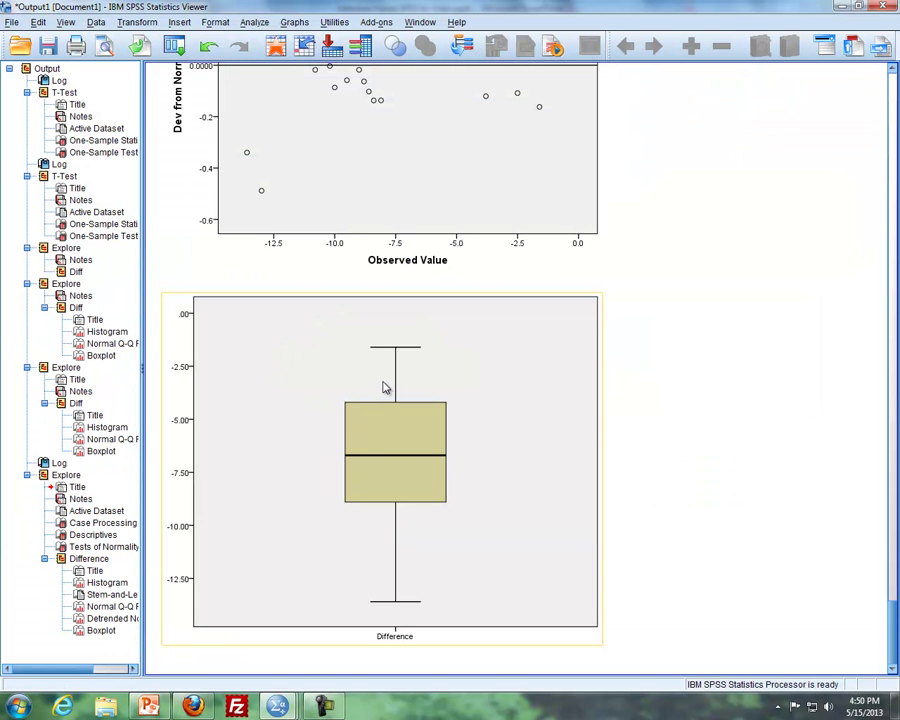
mouse_move(278, 706)
click(398, 638)
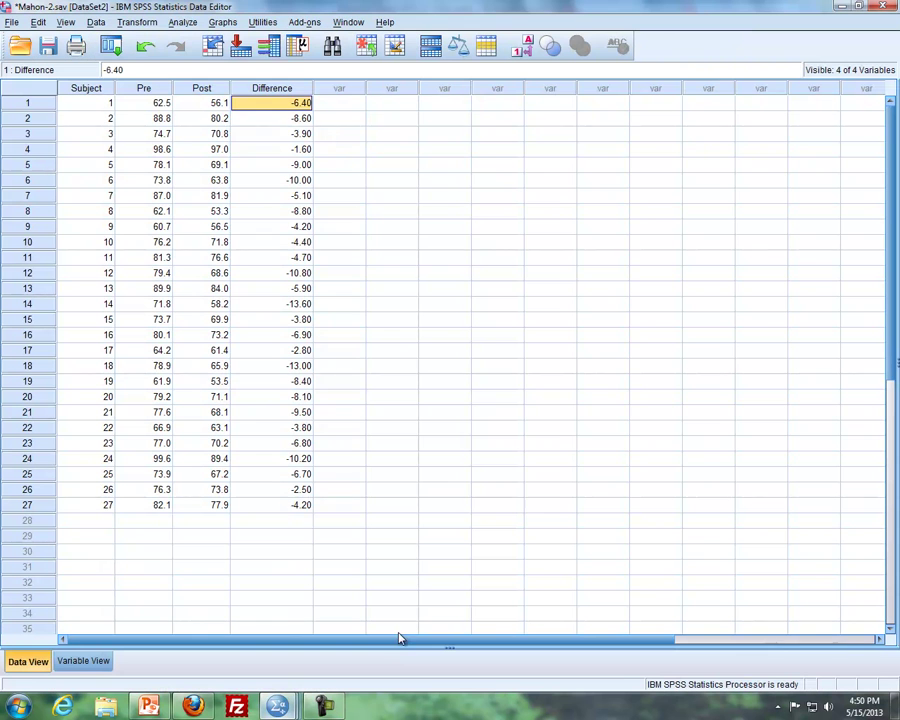
Step: Open One-Sample T Test under Compare Means with Difference as the test variable, test value 0
click(182, 22)
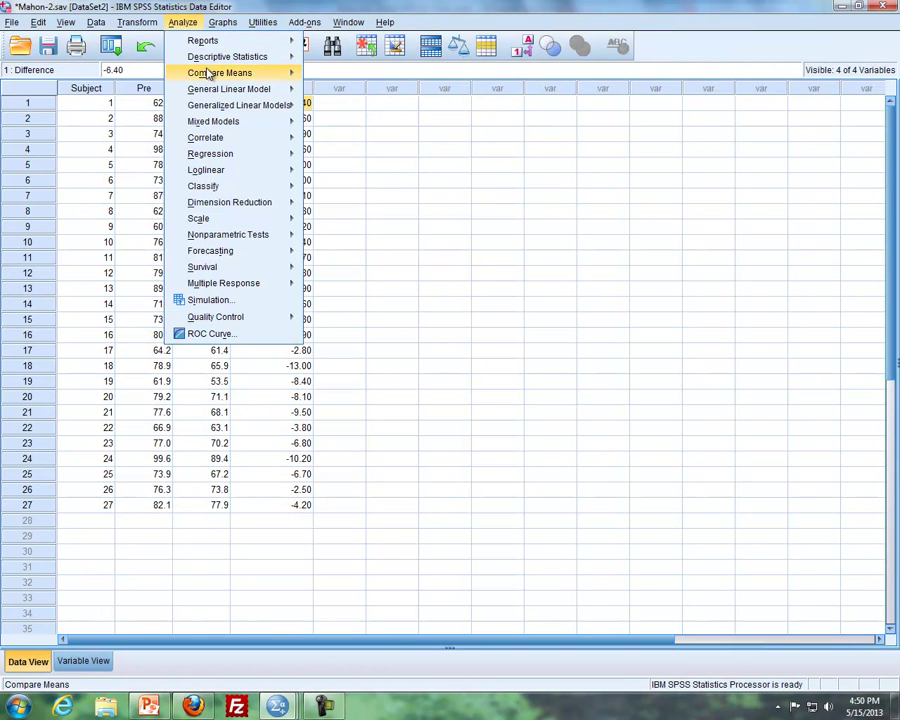
mouse_move(237, 76)
click(332, 93)
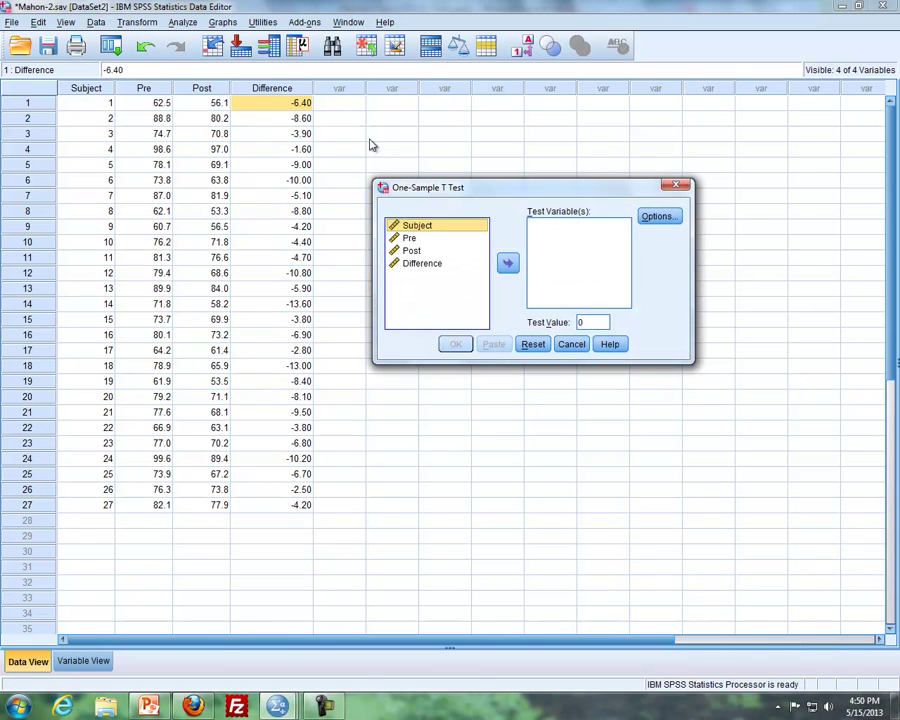
drag(430, 263, 540, 229)
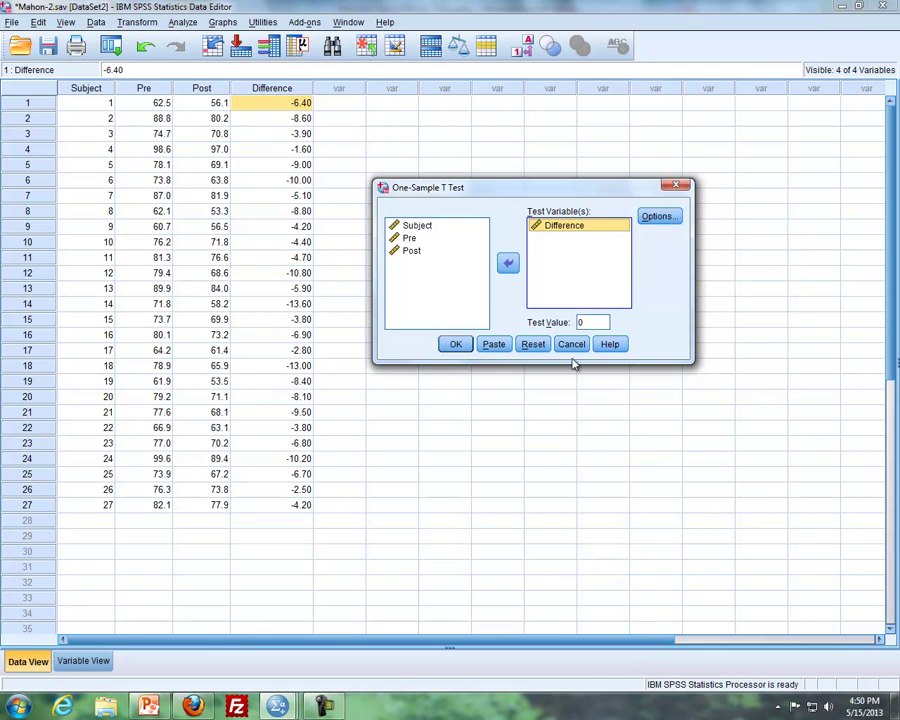
Step: Run the one-sample t-test, giving t = -11.145, df 26, 95% CI -8.0585 to -5.5489
click(456, 345)
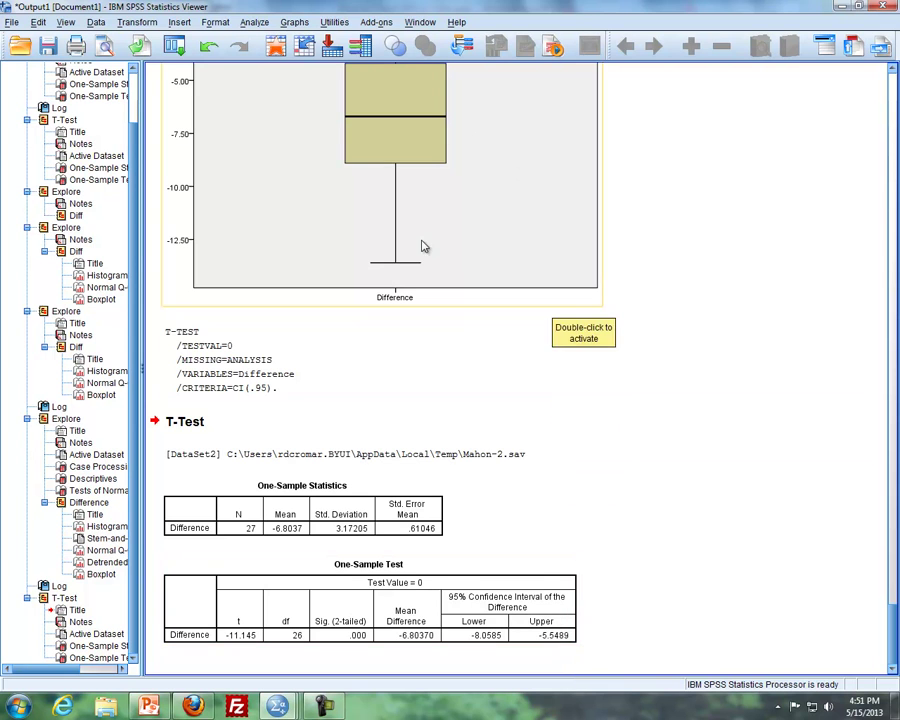
Step: Rerun the one-sample t-test on Difference with a 90% confidence interval (-7.8449 to -5.7625)
click(250, 23)
mouse_move(355, 75)
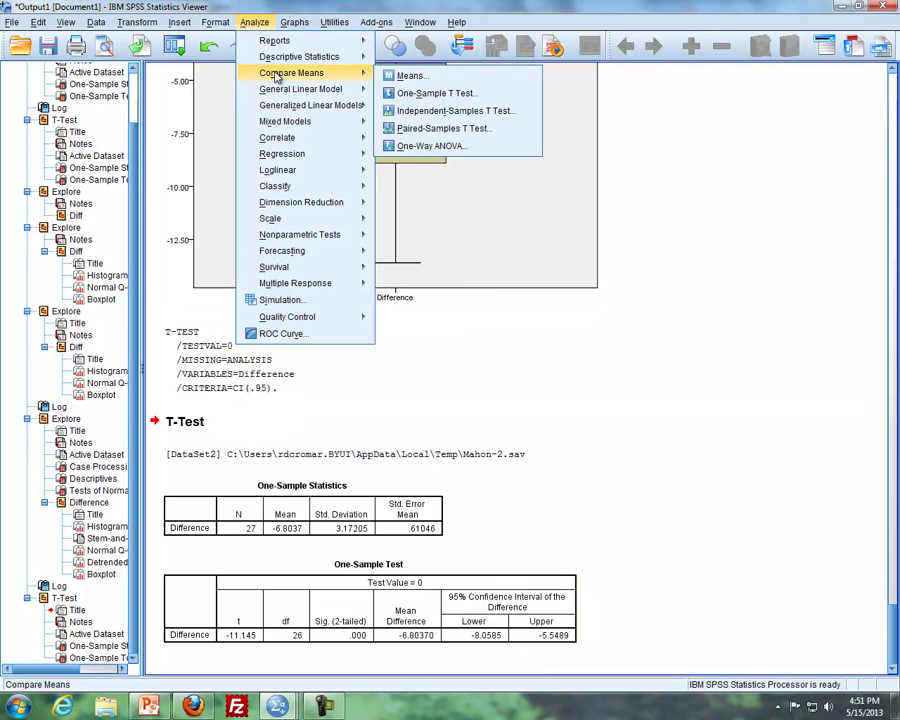
click(435, 93)
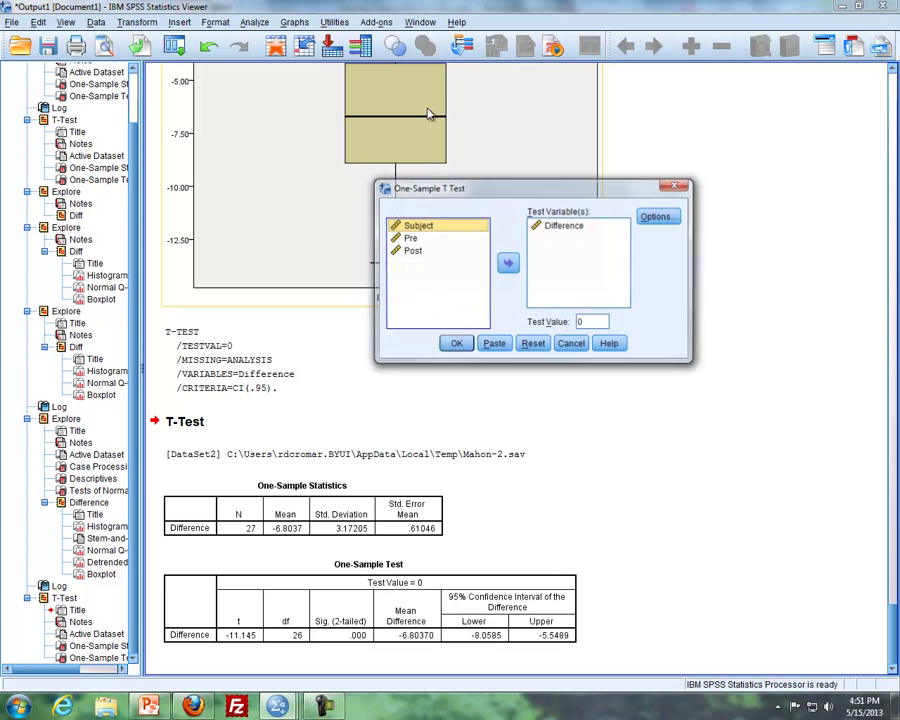
click(658, 216)
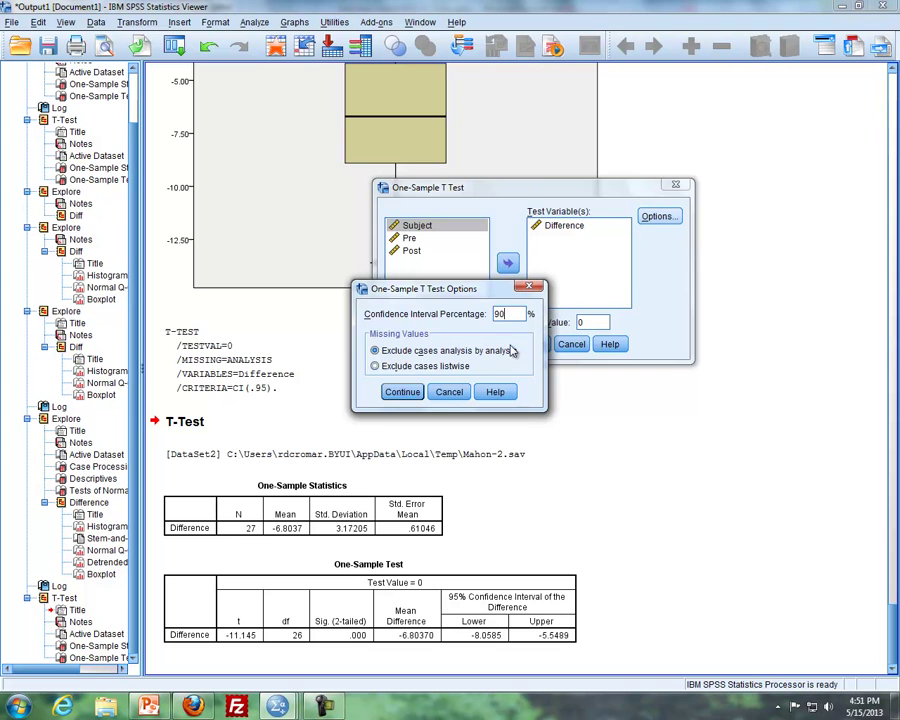
click(402, 392)
click(455, 344)
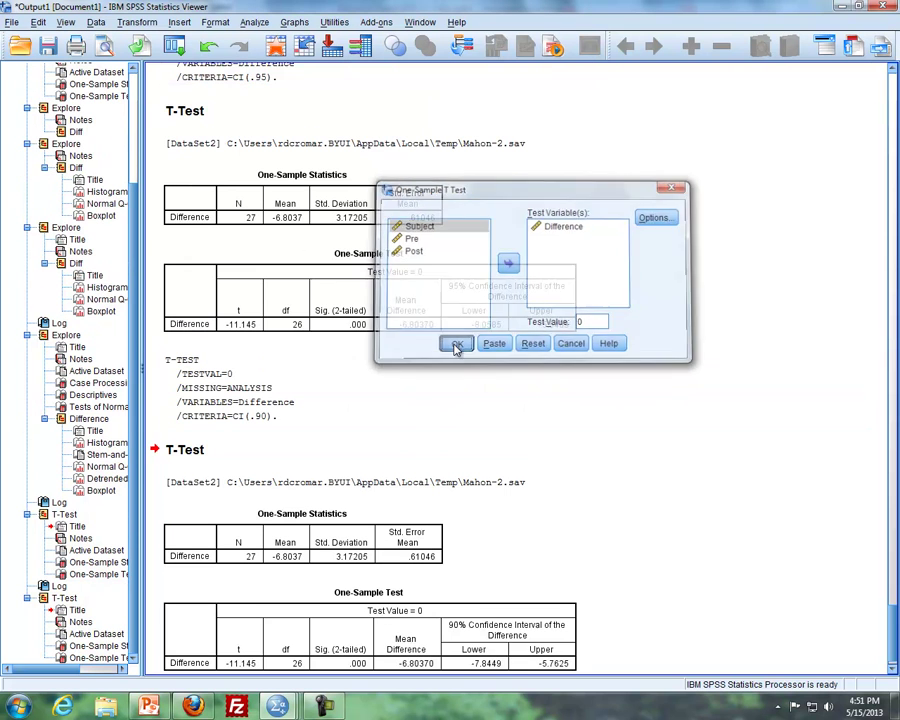
click(515, 608)
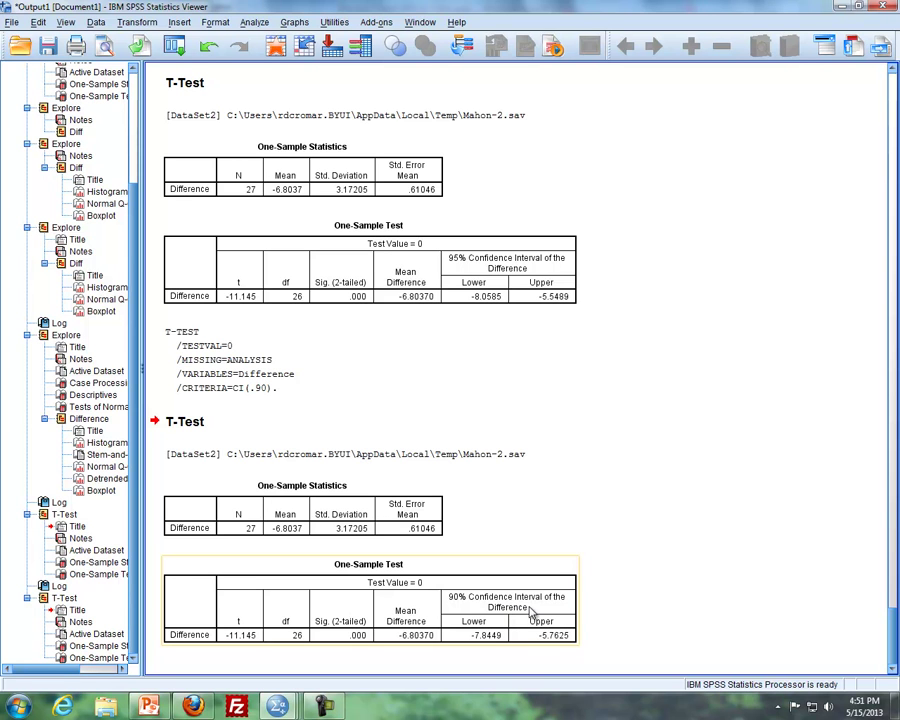
Step: Return to the weight data and open the Paired-Samples T Test under Compare Means
mouse_move(293, 697)
click(432, 615)
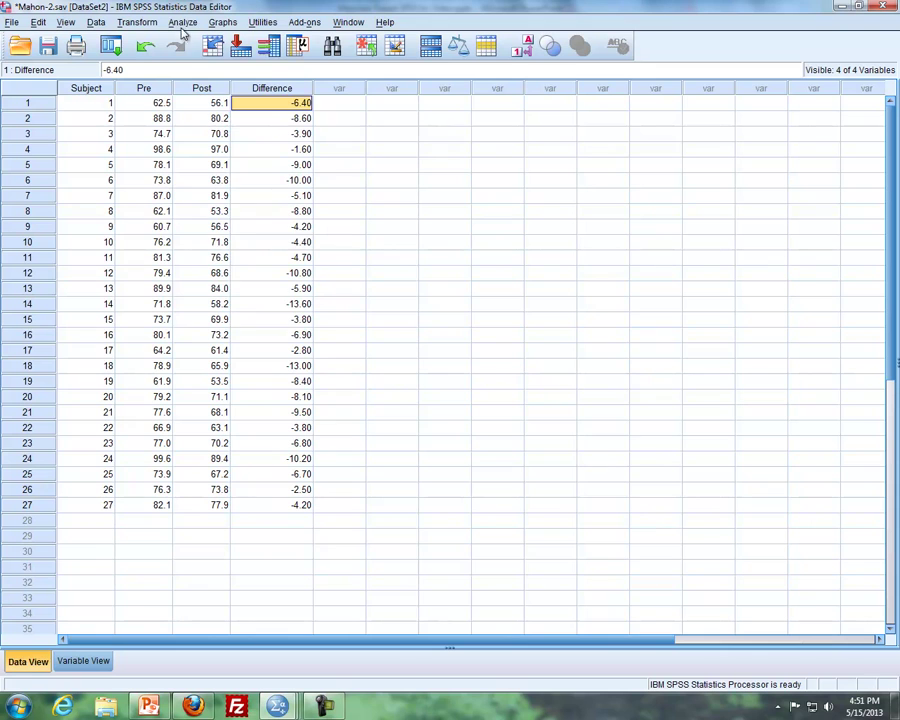
click(182, 22)
mouse_move(207, 73)
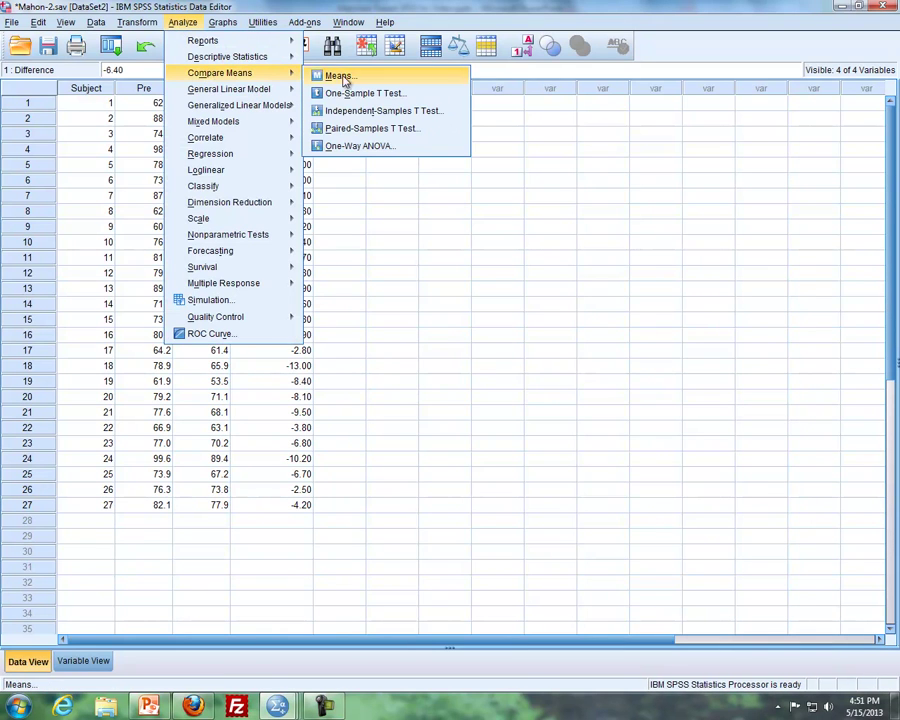
click(363, 131)
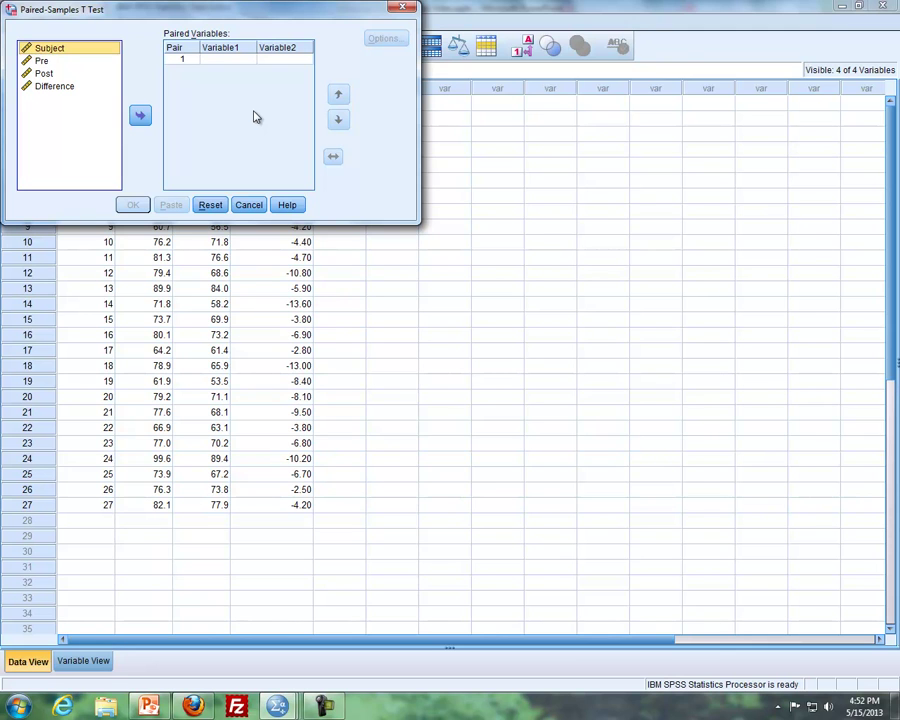
Step: Pair Post with Pre as Pair 1 and run the paired-samples t-test
drag(58, 73, 218, 62)
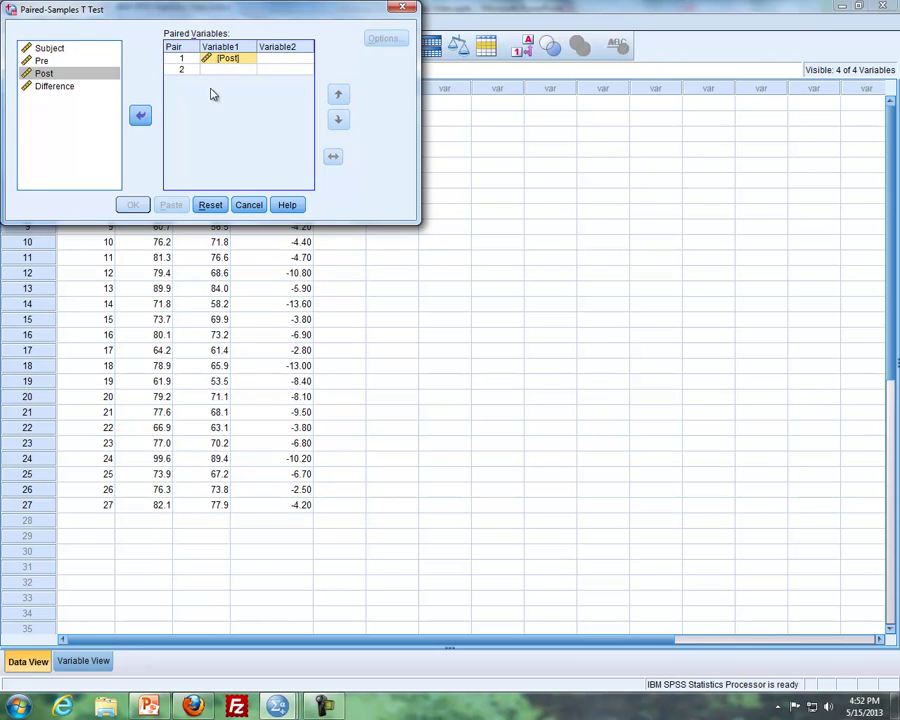
drag(42, 60, 267, 64)
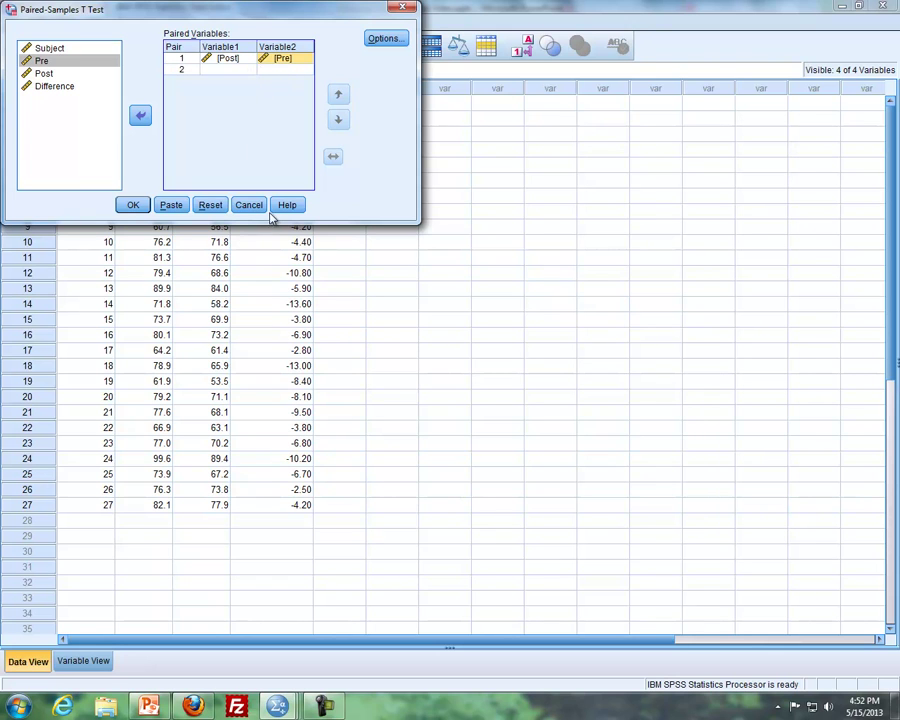
click(135, 205)
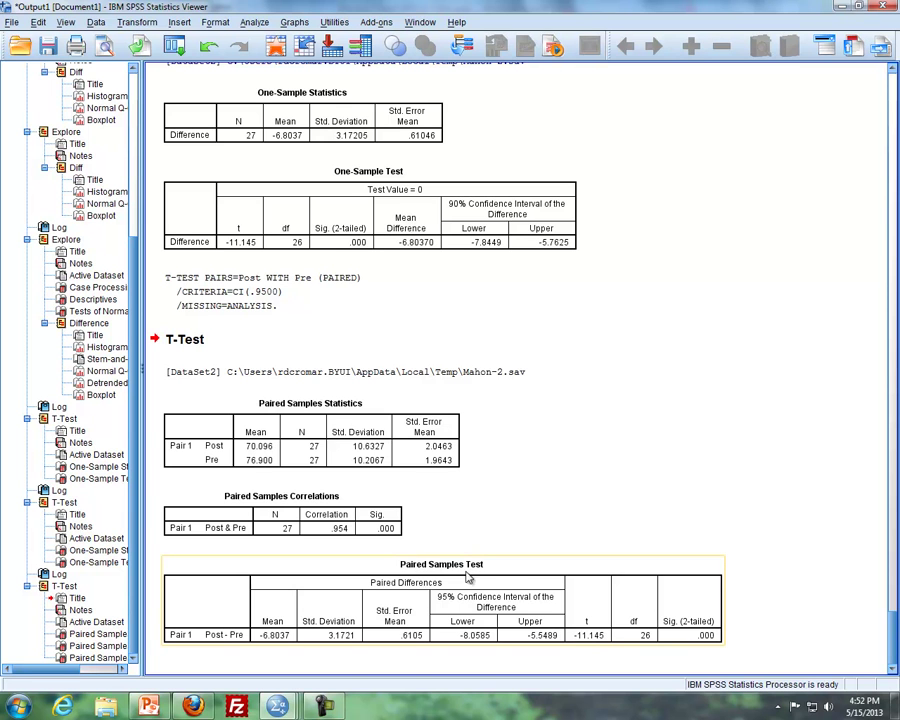
Step: Compare the 90% and 95% One-Sample Test tables with the Paired Samples Test (t = -11.145, df 26)
scroll(675, 578, up, 8)
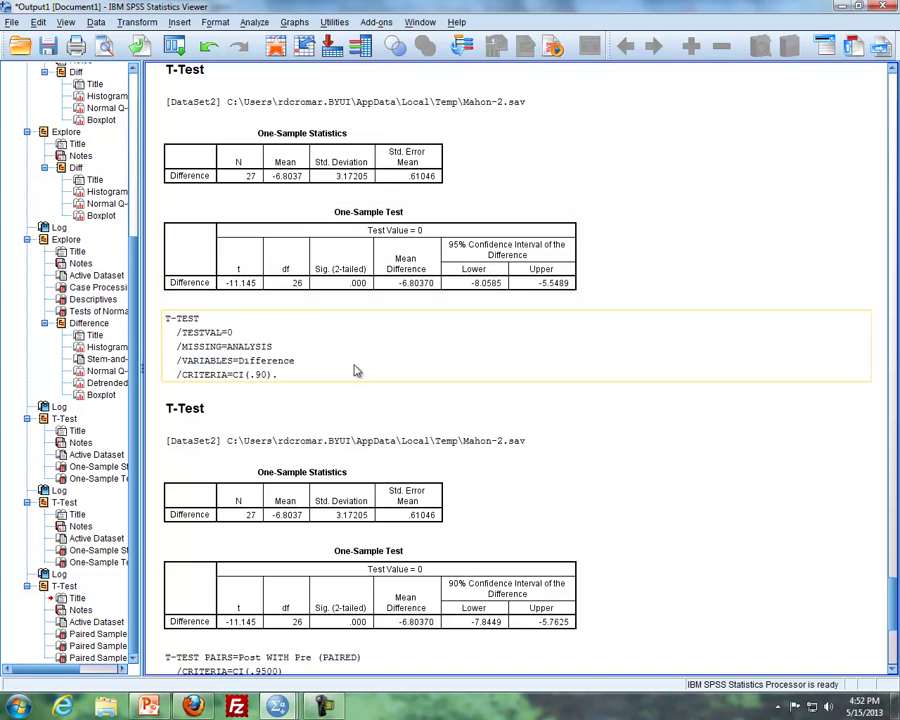
scroll(414, 432, down, 8)
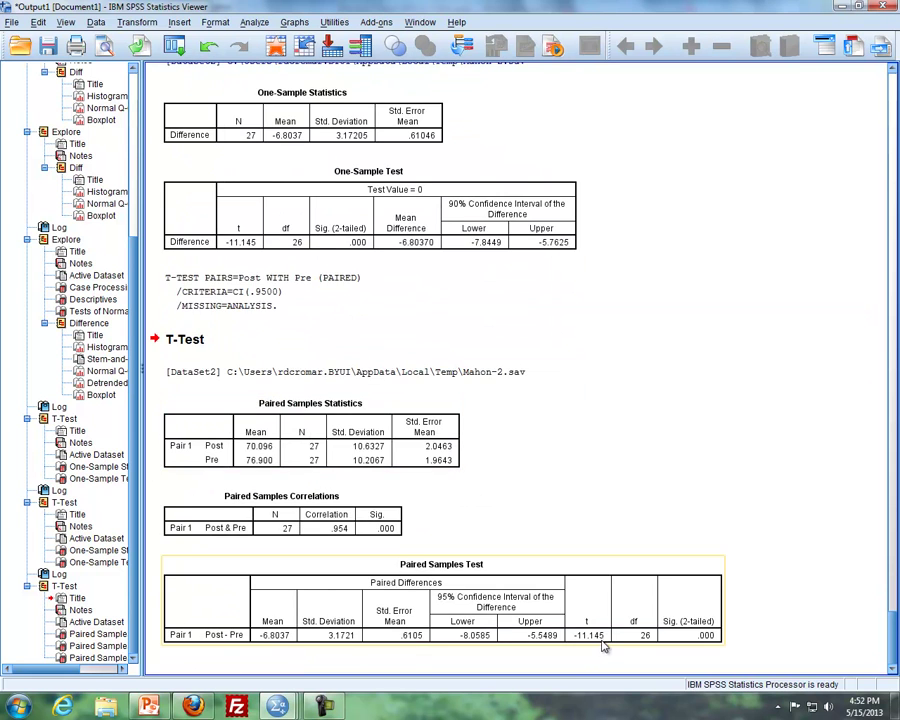
scroll(558, 590, up, 6)
scroll(592, 394, down, 5)
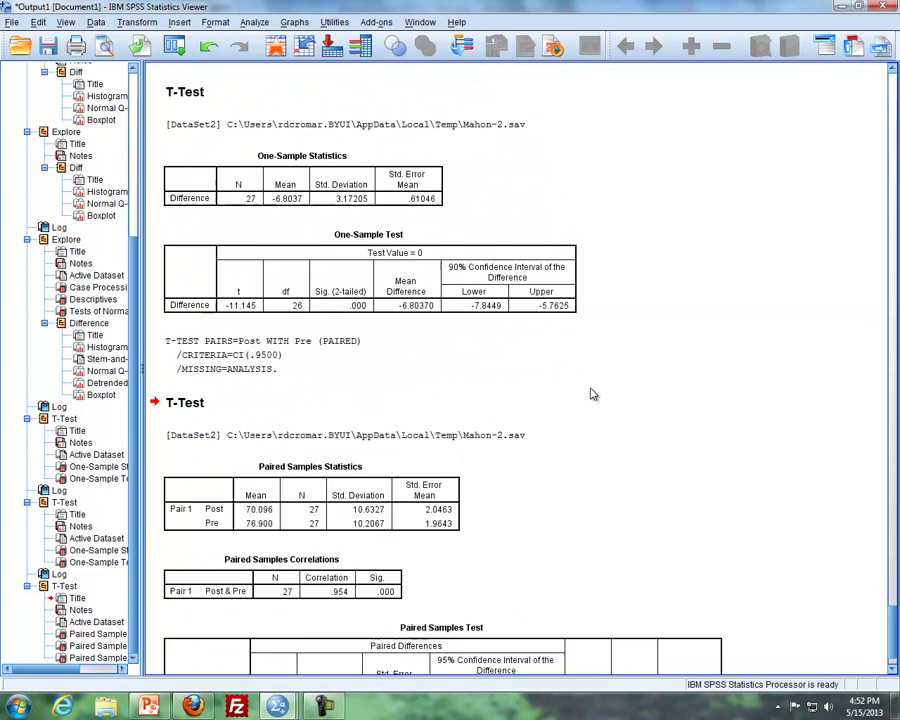
scroll(592, 394, down, 1)
scroll(600, 500, up, 3)
click(518, 375)
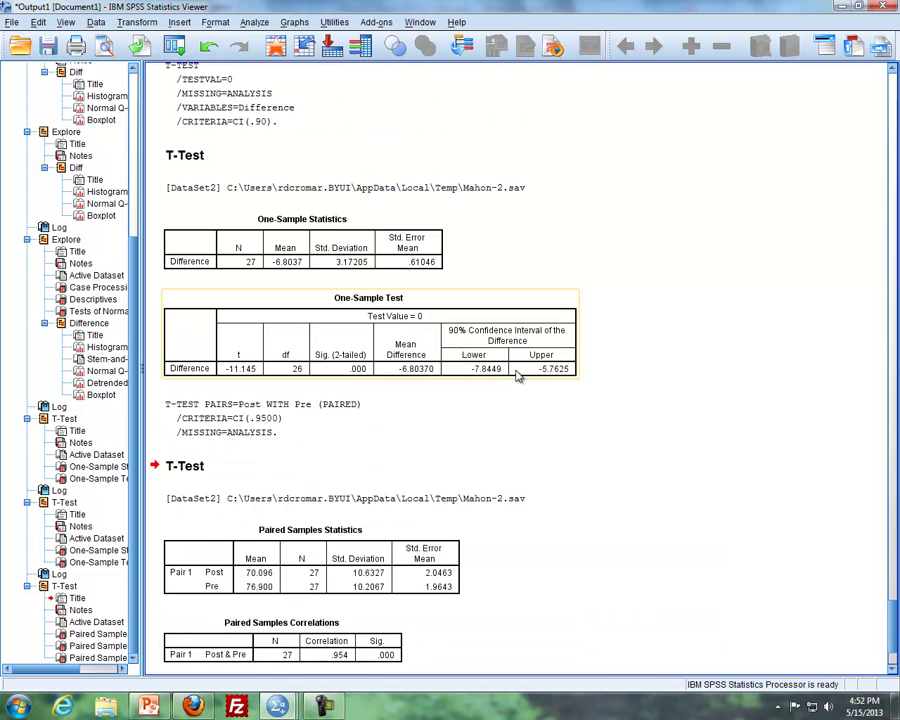
scroll(518, 375, up, 5)
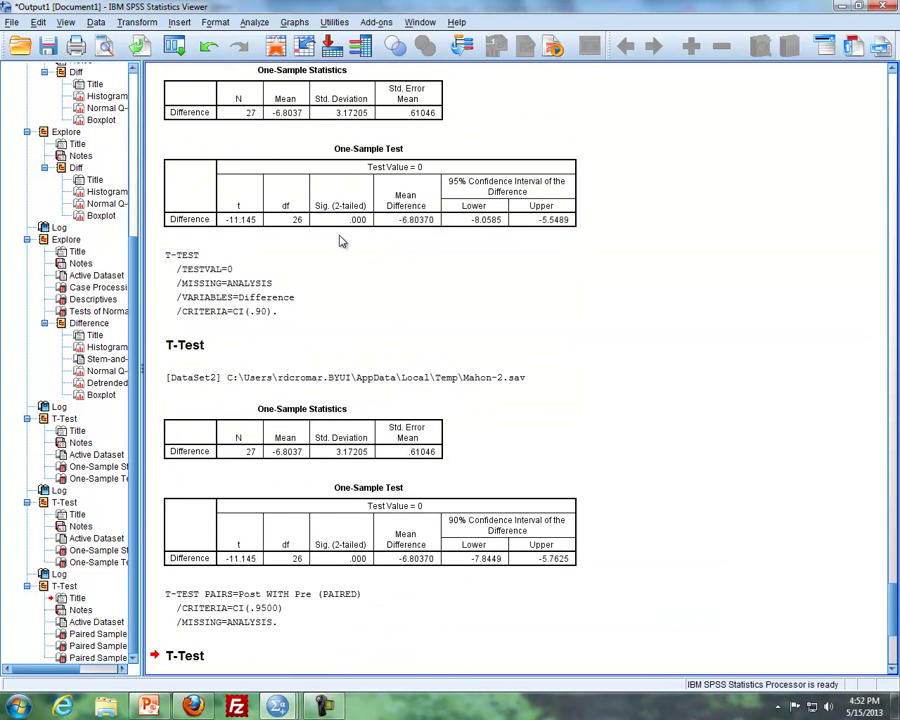
click(362, 222)
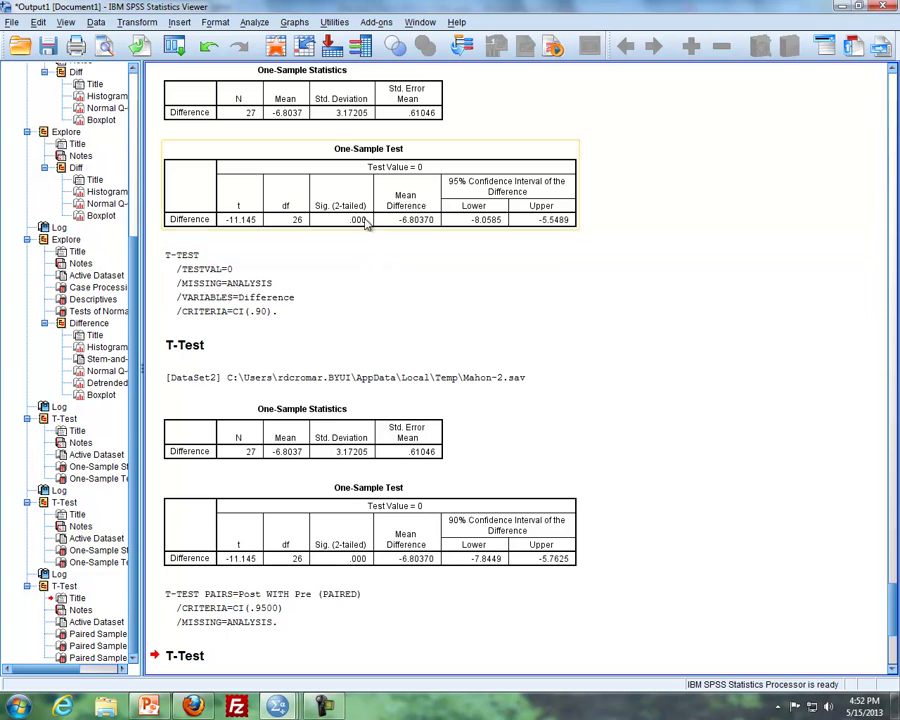
scroll(750, 410, down, 6)
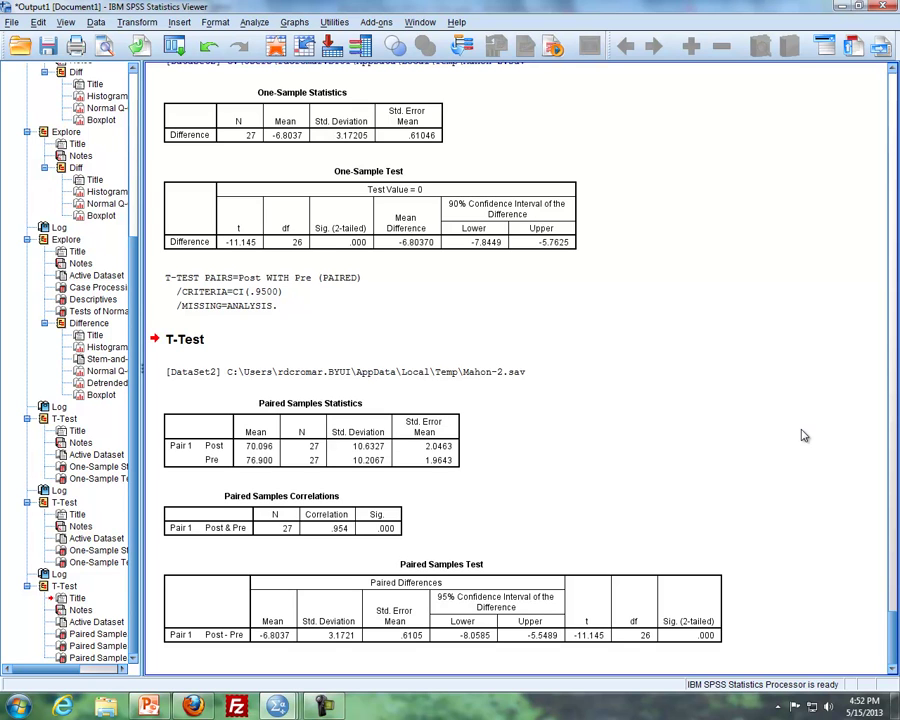
click(700, 620)
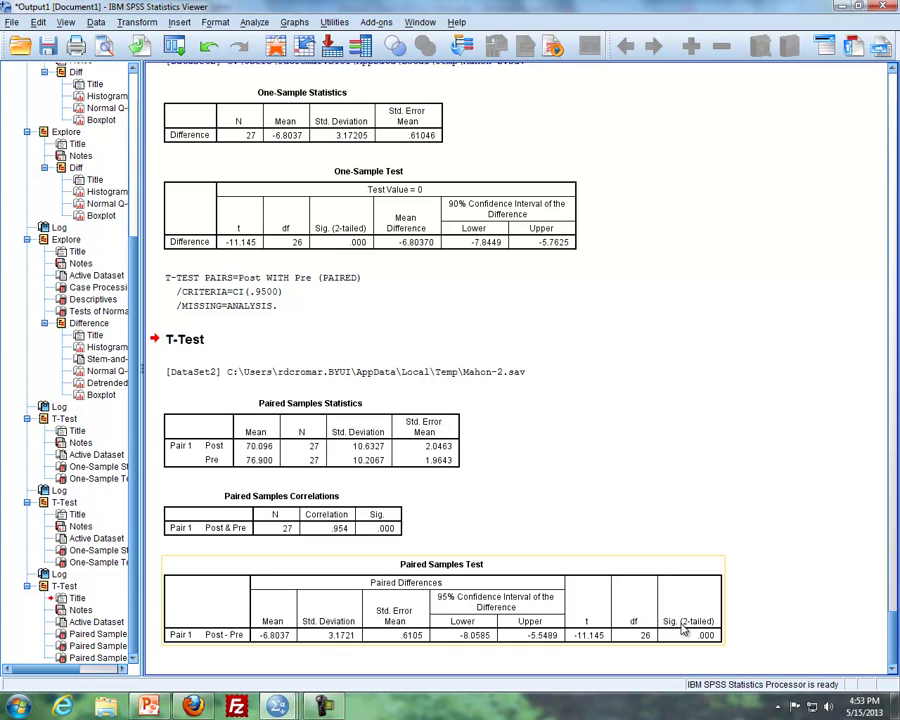
click(420, 125)
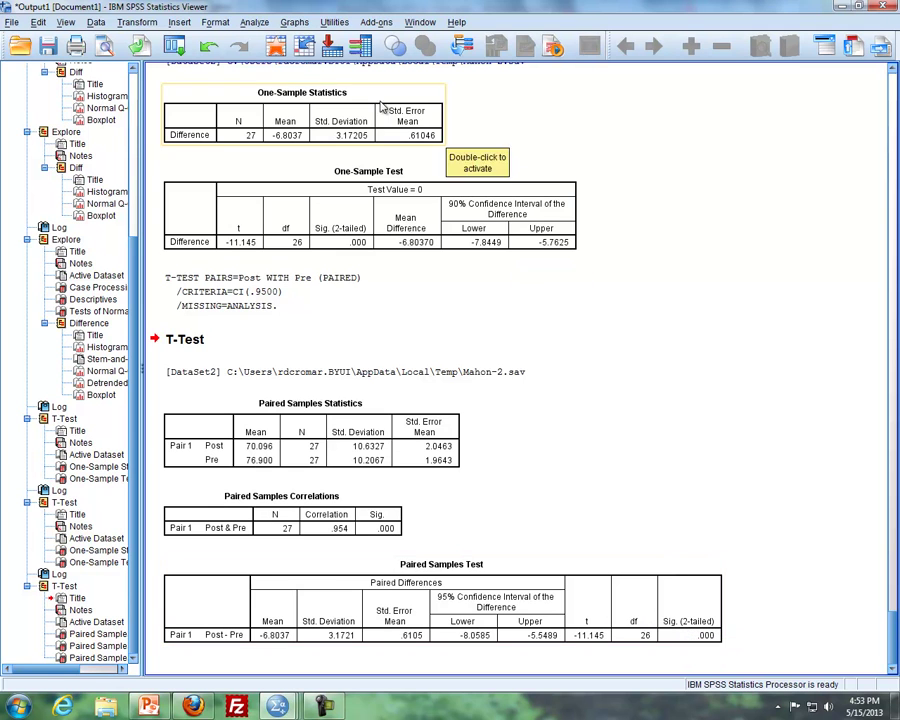
click(254, 22)
mouse_move(275, 75)
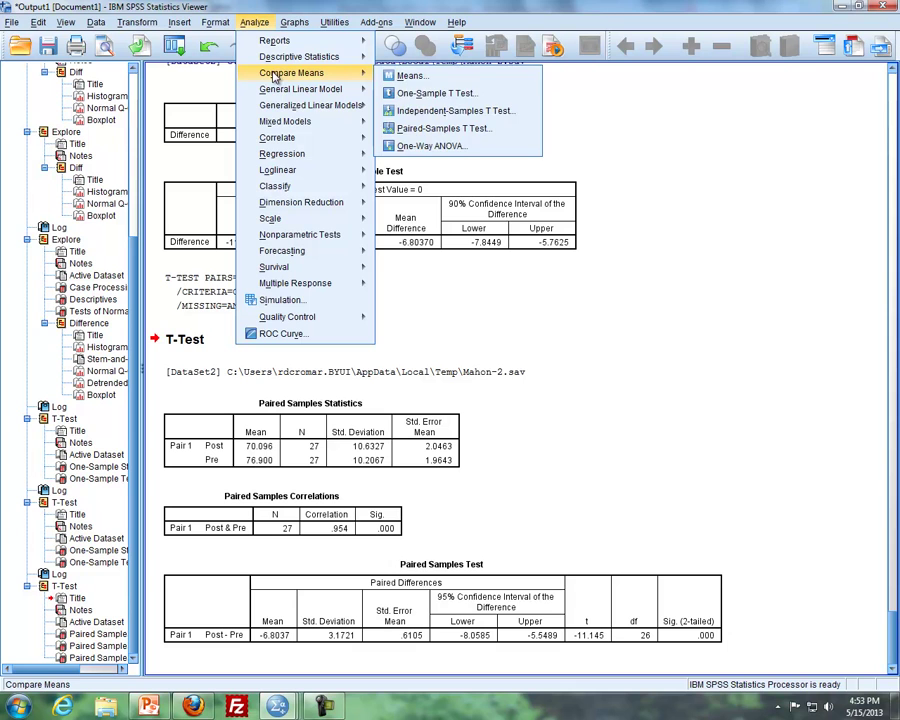
click(437, 93)
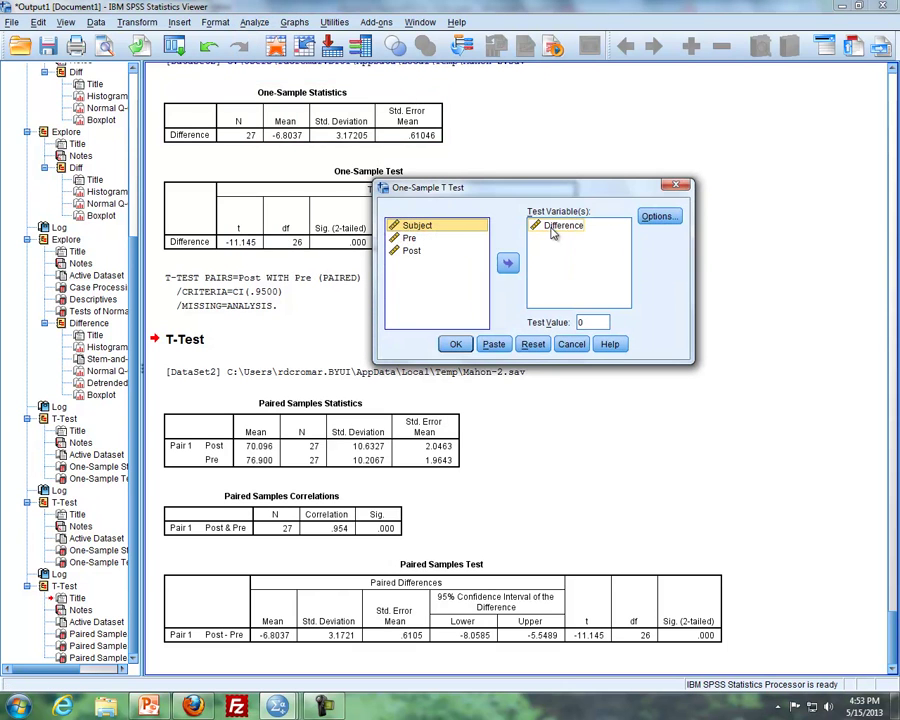
click(676, 188)
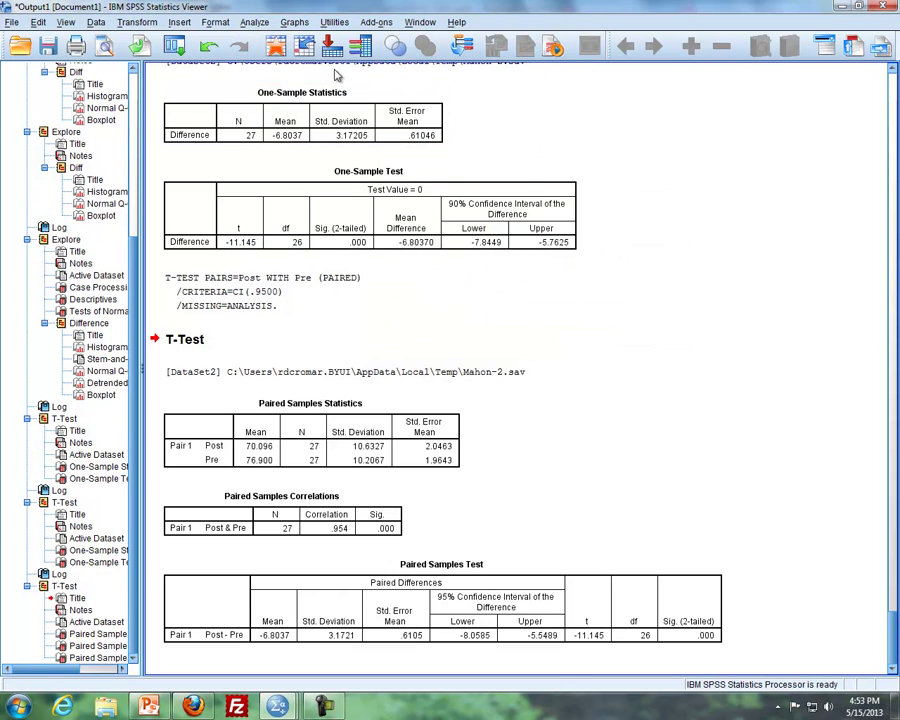
click(254, 22)
mouse_move(281, 75)
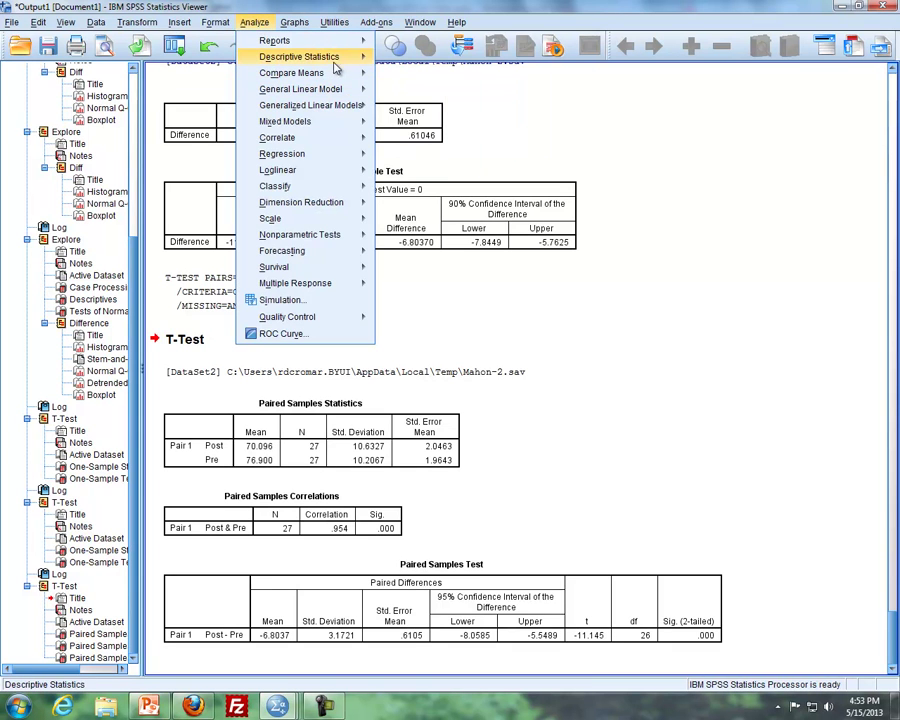
mouse_move(347, 74)
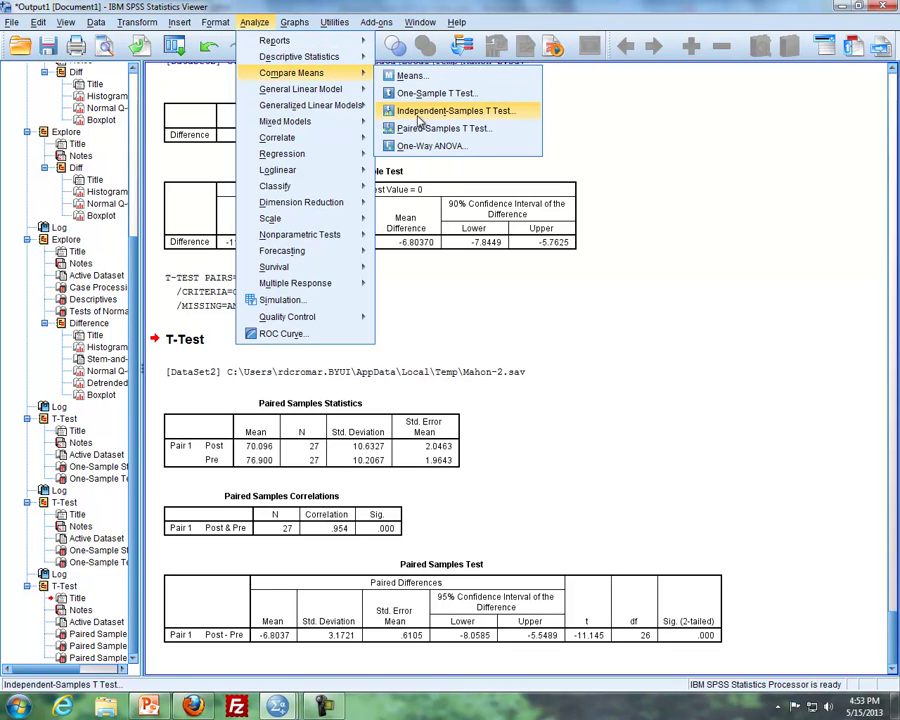
click(455, 125)
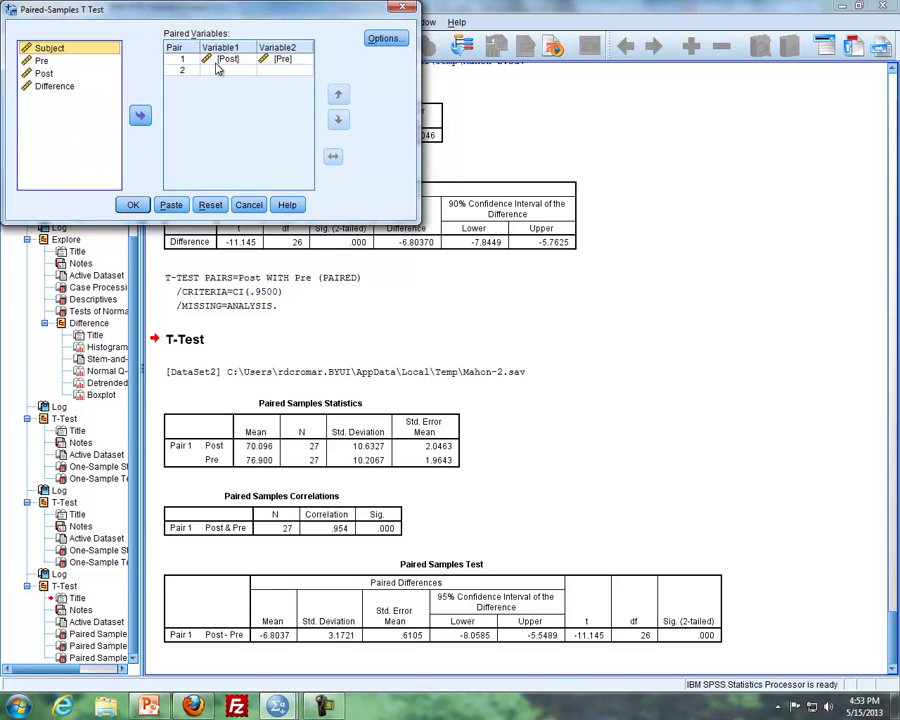
click(402, 7)
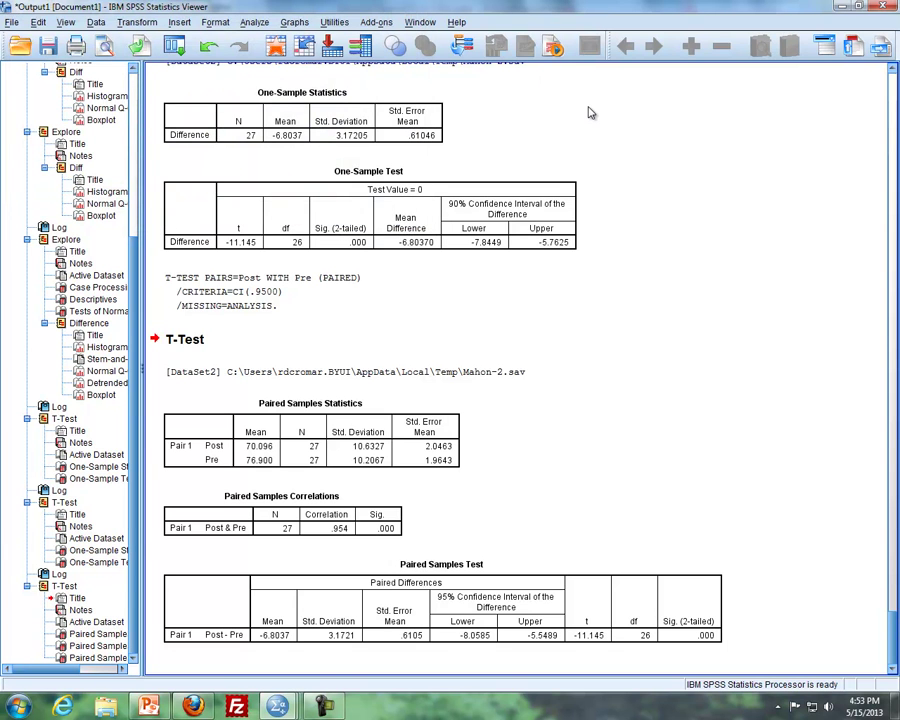